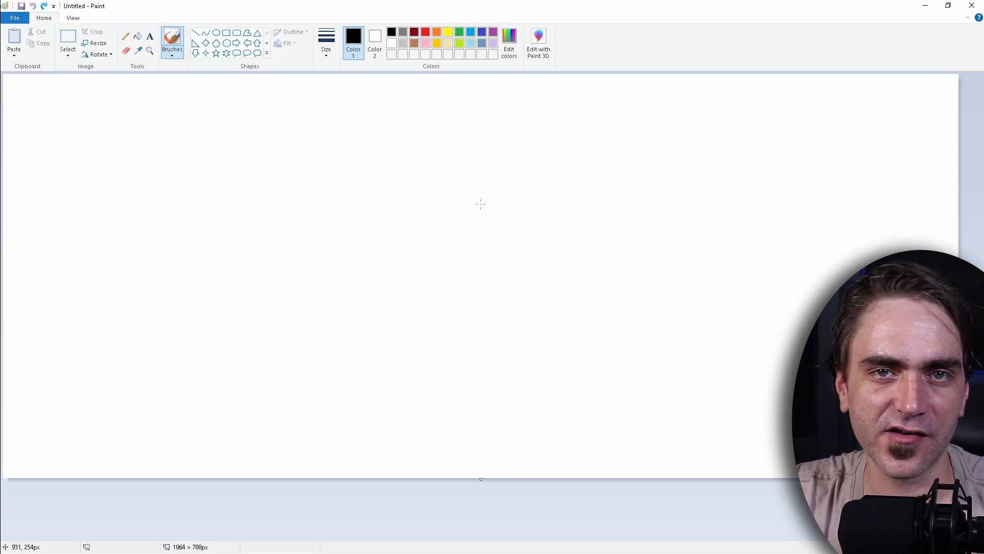
Draw two long, nearly horizontal black straight lines across the canvas, one above the other, about 1574 and 1595 px wide.
{"action": "left_click", "coordinate": [196, 32]}
{"action": "mouse_move", "coordinate": [64, 196]}
{"action": "left_mouse_down"}
{"action": "mouse_move", "coordinate": [714, 224]}
{"action": "mouse_move", "coordinate": [933, 208]}
{"action": "mouse_move", "coordinate": [894, 183]}
{"action": "mouse_move", "coordinate": [872, 191]}
{"action": "left_mouse_up"}
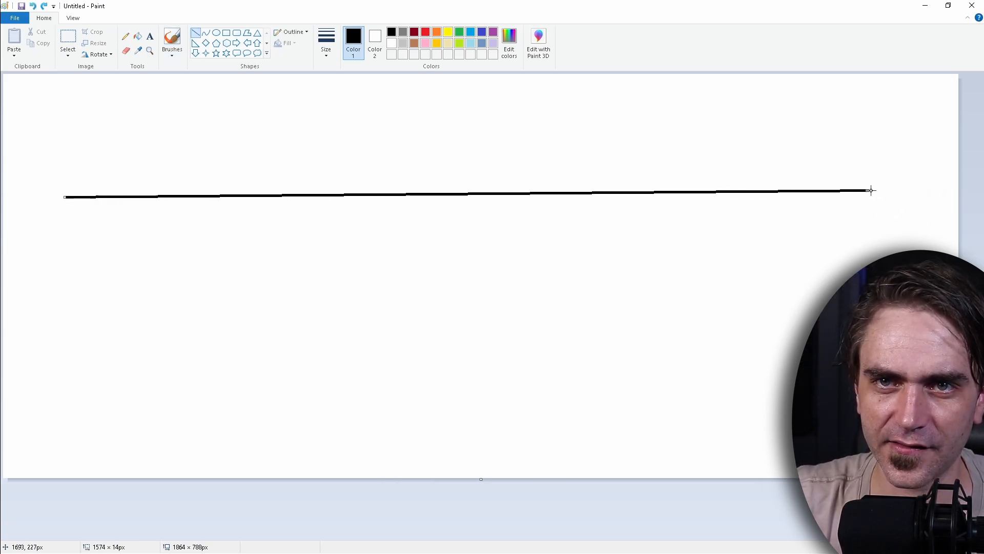
{"action": "mouse_move", "coordinate": [60, 293]}
{"action": "left_mouse_down"}
{"action": "mouse_move", "coordinate": [332, 273]}
{"action": "mouse_move", "coordinate": [830, 273]}
{"action": "mouse_move", "coordinate": [878, 289]}
{"action": "left_mouse_up"}
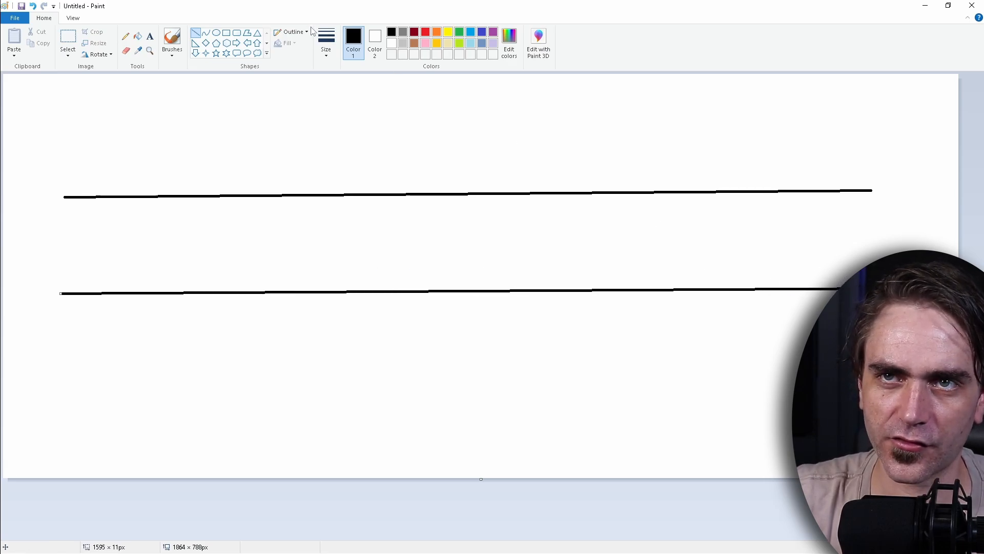
Draw four spaced red vertical lines crossing both black lines, about 263, 326, 394 and 389 px tall.
{"action": "left_click", "coordinate": [126, 36]}
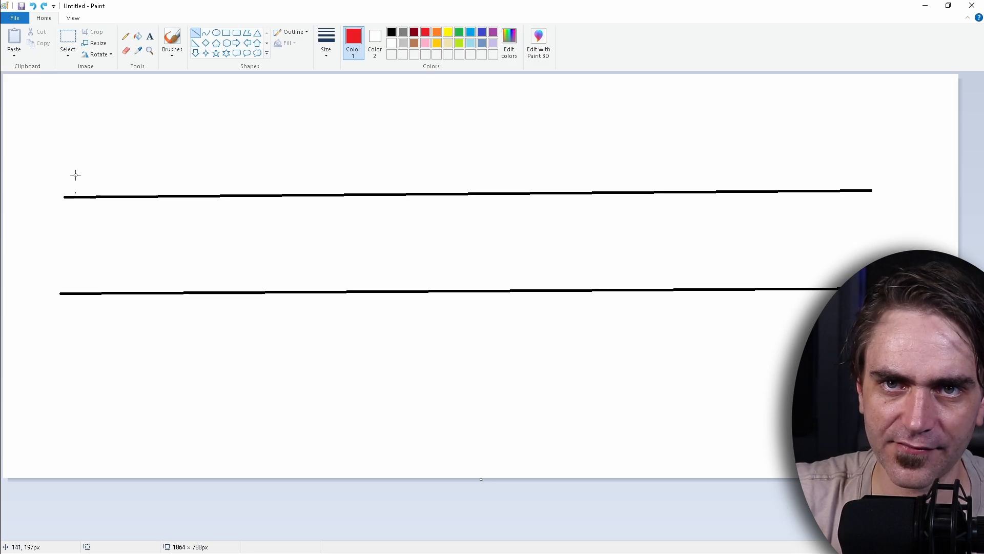
{"action": "left_click_drag", "start_coordinate": [75, 175], "coordinate": [79, 310]}
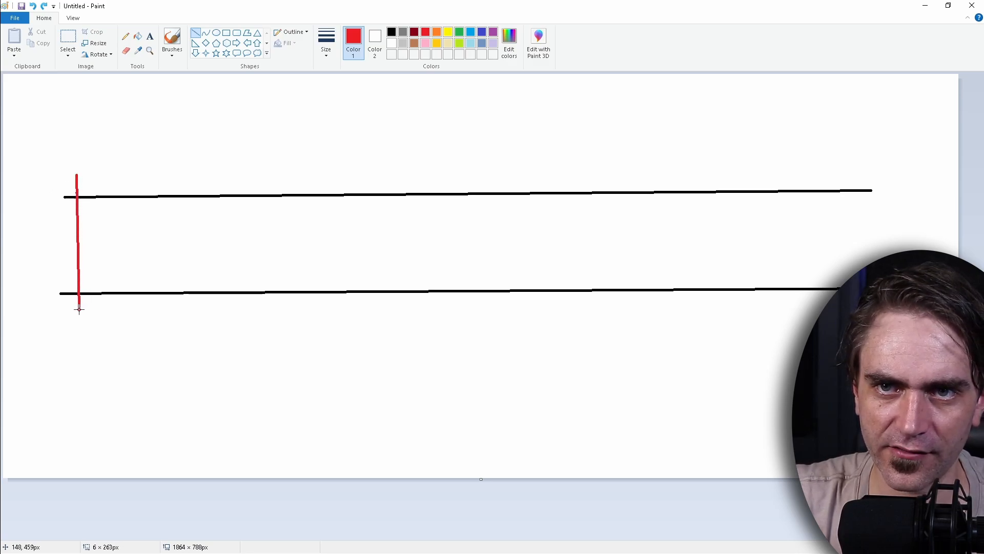
{"action": "mouse_move", "coordinate": [326, 165]}
{"action": "left_mouse_down"}
{"action": "mouse_move", "coordinate": [309, 335]}
{"action": "mouse_move", "coordinate": [328, 334]}
{"action": "left_mouse_up"}
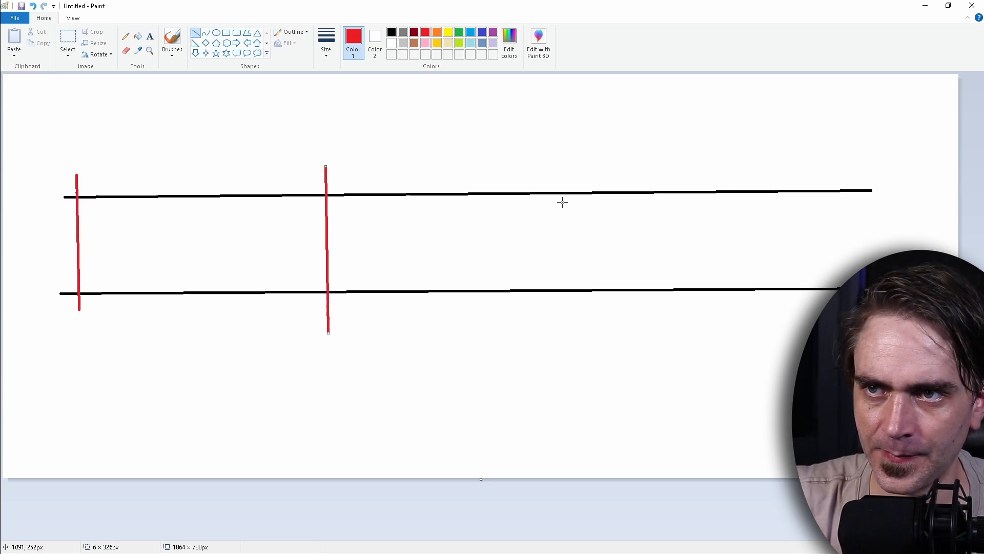
{"action": "mouse_move", "coordinate": [576, 159]}
{"action": "left_mouse_down"}
{"action": "mouse_move", "coordinate": [558, 325]}
{"action": "mouse_move", "coordinate": [577, 360]}
{"action": "left_mouse_up"}
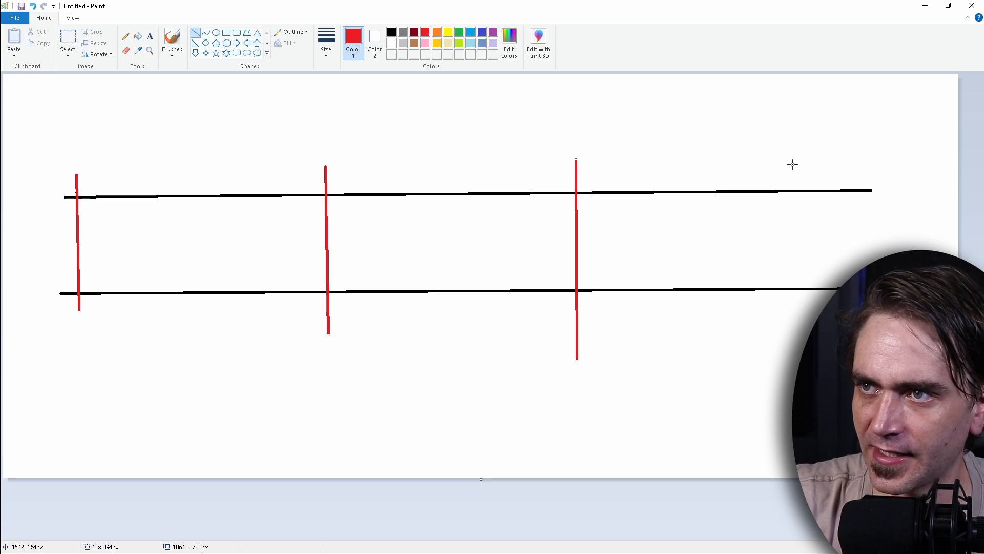
{"action": "left_click_drag", "start_coordinate": [794, 155], "coordinate": [795, 354]}
Brush a black repeating envelope curve from the first red line, with a sharp peak, plateau and falling tail in each section.
{"action": "left_click", "coordinate": [125, 35]}
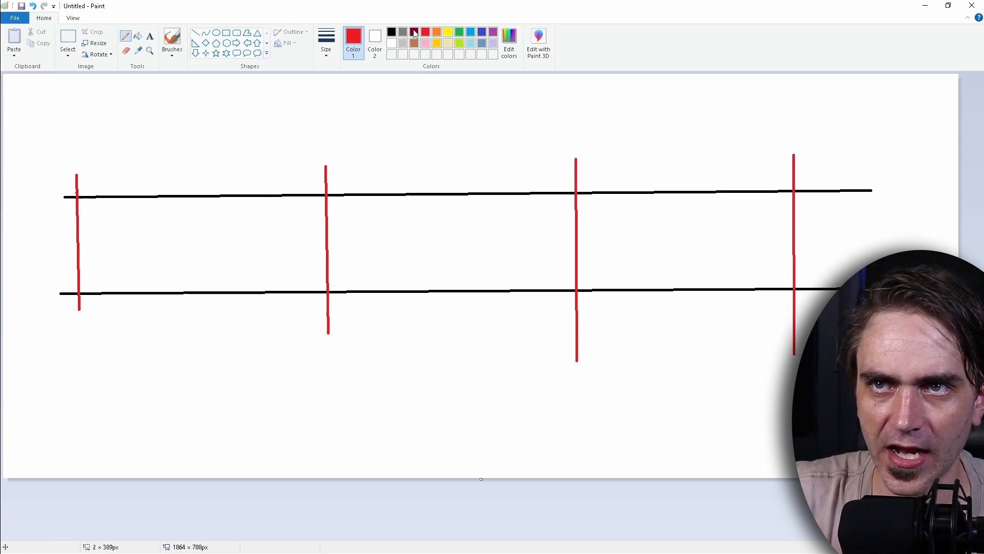
{"action": "left_click", "coordinate": [393, 33]}
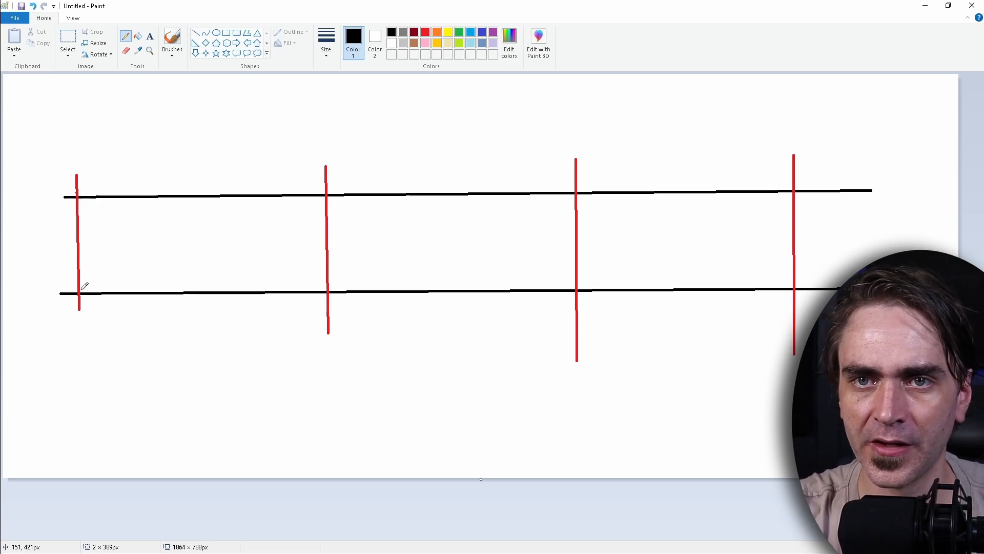
{"action": "left_click", "coordinate": [170, 47]}
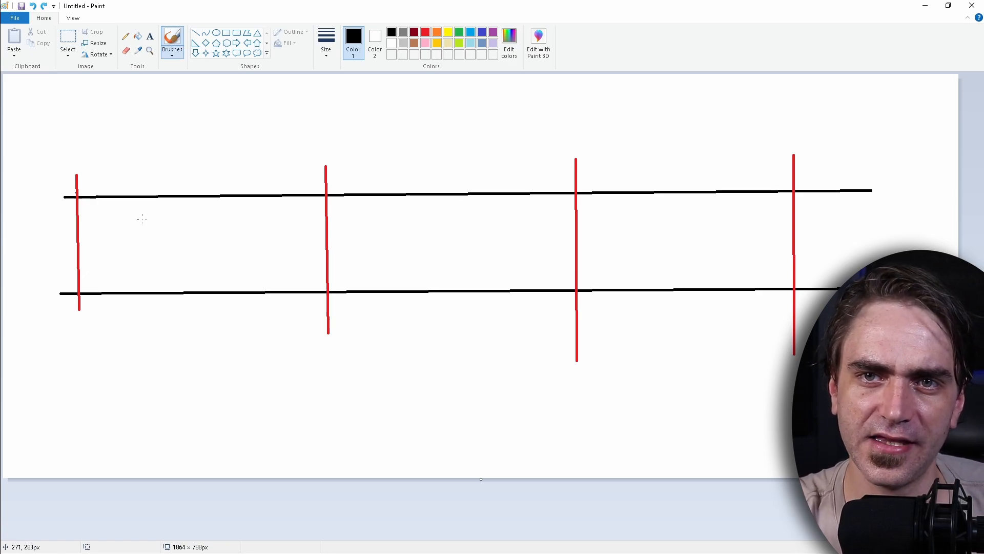
{"action": "mouse_move", "coordinate": [80, 297]}
{"action": "left_mouse_down"}
{"action": "mouse_move", "coordinate": [95, 179]}
{"action": "mouse_move", "coordinate": [297, 247]}
{"action": "mouse_move", "coordinate": [329, 273]}
{"action": "mouse_move", "coordinate": [348, 171]}
{"action": "mouse_move", "coordinate": [365, 200]}
{"action": "mouse_move", "coordinate": [483, 215]}
{"action": "mouse_move", "coordinate": [538, 241]}
{"action": "mouse_move", "coordinate": [576, 280]}
{"action": "mouse_move", "coordinate": [790, 271]}
{"action": "mouse_move", "coordinate": [815, 153]}
{"action": "mouse_move", "coordinate": [946, 243]}
{"action": "left_mouse_up"}
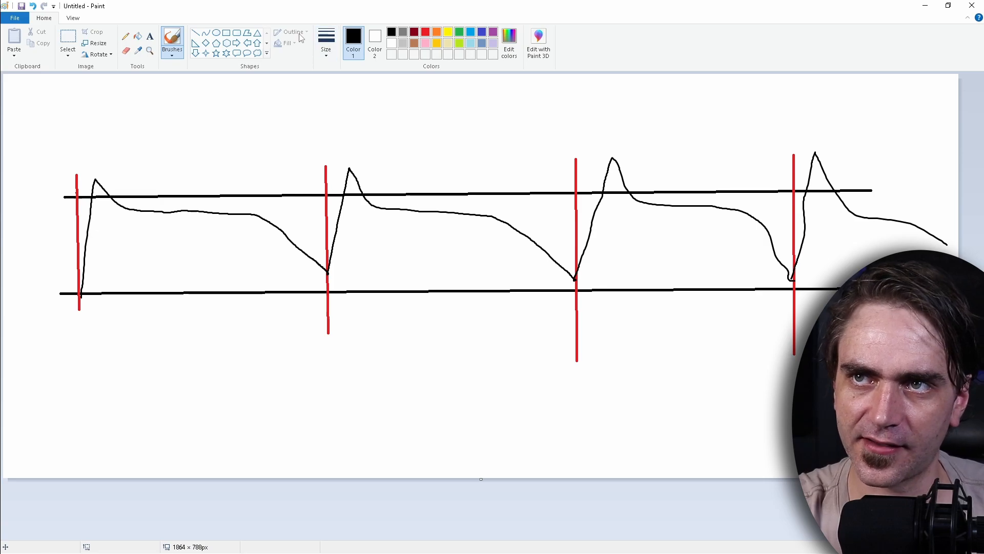
Trace the first envelope in green and brush progressively lower green envelopes over the second and third sections.
{"action": "left_click", "coordinate": [460, 32]}
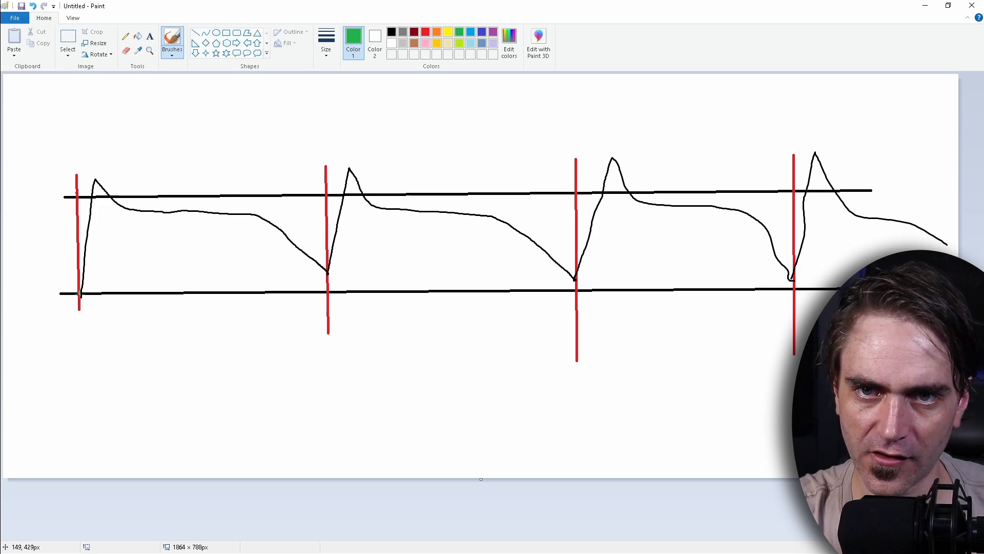
{"action": "mouse_move", "coordinate": [79, 293]}
{"action": "left_mouse_down"}
{"action": "mouse_move", "coordinate": [93, 189]}
{"action": "mouse_move", "coordinate": [103, 187]}
{"action": "mouse_move", "coordinate": [128, 209]}
{"action": "mouse_move", "coordinate": [245, 211]}
{"action": "mouse_move", "coordinate": [327, 270]}
{"action": "left_mouse_up"}
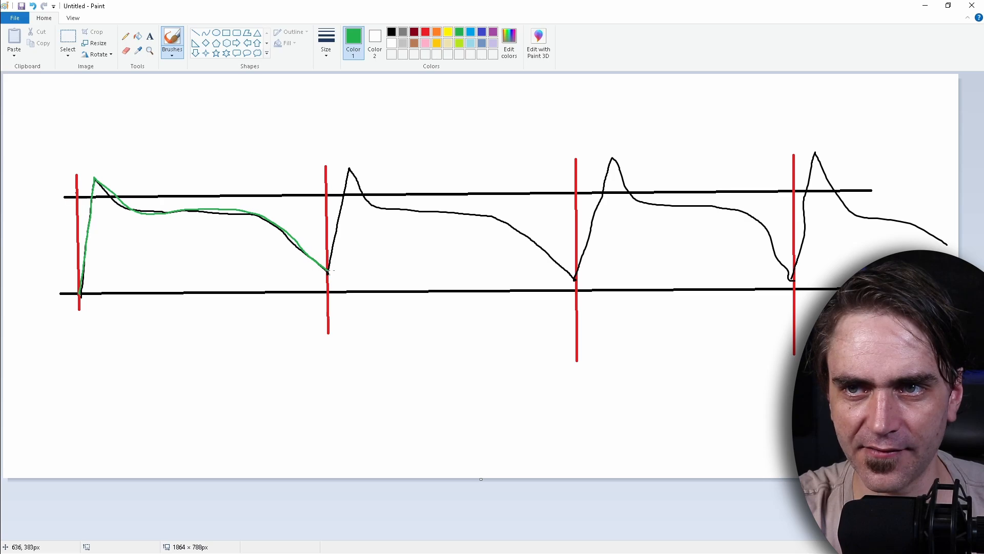
{"action": "left_click_drag", "start_coordinate": [325, 273], "coordinate": [327, 278]}
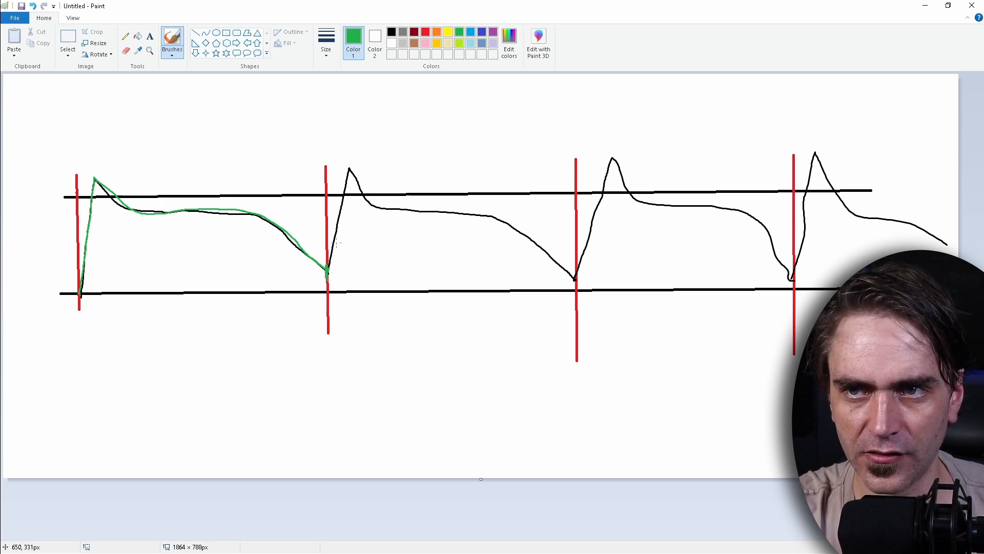
{"action": "left_click_drag", "start_coordinate": [329, 248], "coordinate": [334, 239]}
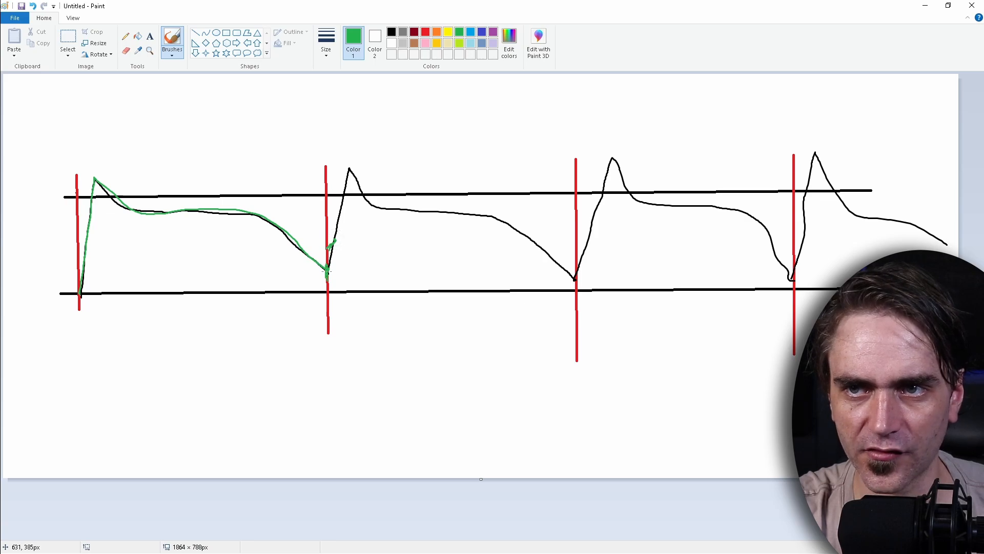
{"action": "mouse_move", "coordinate": [324, 268]}
{"action": "left_mouse_down"}
{"action": "mouse_move", "coordinate": [368, 204]}
{"action": "mouse_move", "coordinate": [526, 220]}
{"action": "mouse_move", "coordinate": [570, 283]}
{"action": "left_mouse_up"}
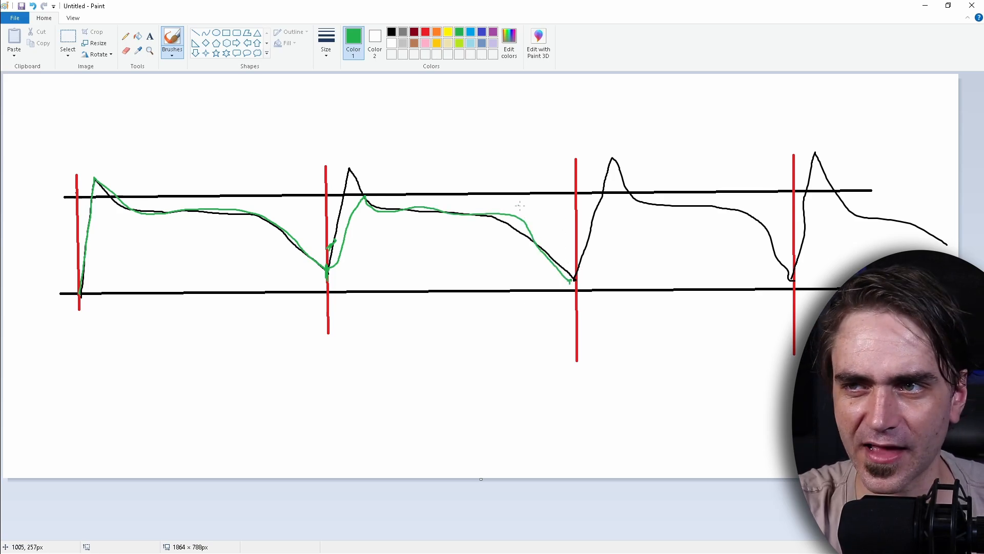
{"action": "mouse_move", "coordinate": [569, 281]}
{"action": "left_mouse_down"}
{"action": "mouse_move", "coordinate": [608, 220]}
{"action": "mouse_move", "coordinate": [687, 237]}
{"action": "mouse_move", "coordinate": [791, 280]}
{"action": "mouse_move", "coordinate": [807, 250]}
{"action": "left_mouse_up"}
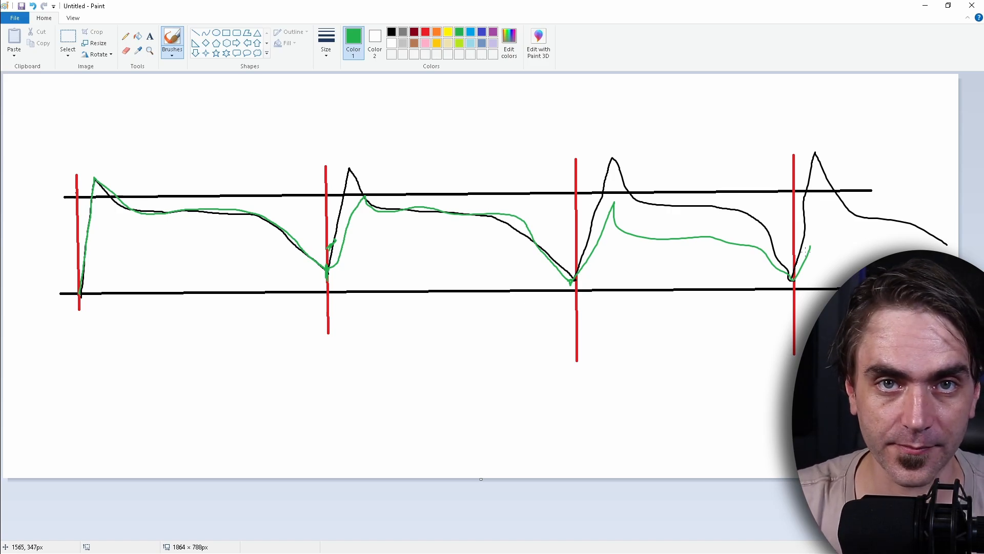
Undo the green strokes after the first section and extend the green tail past the second red line to the lower black line.
{"action": "key", "text": "ctrl+z"}
{"action": "key", "text": "ctrl+z"}
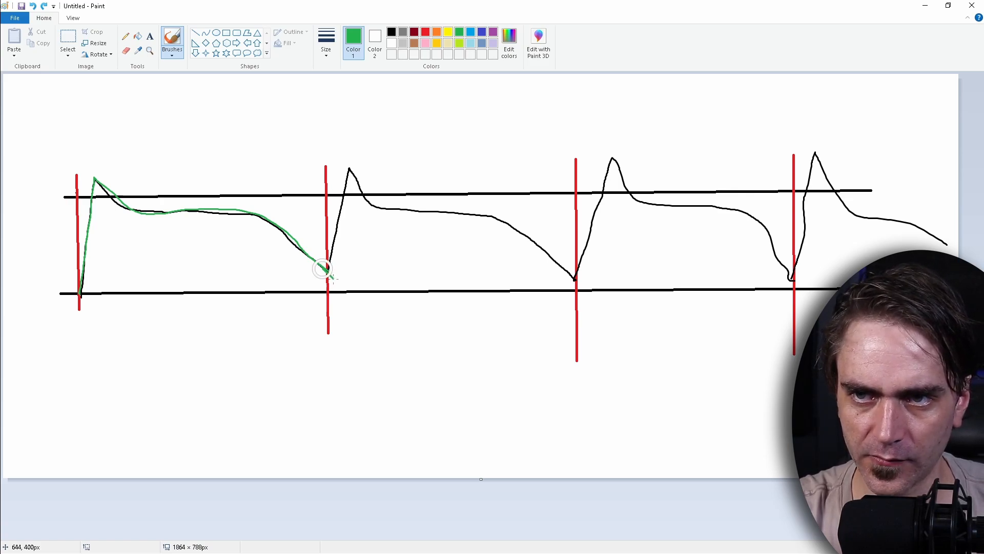
{"action": "left_click_drag", "start_coordinate": [323, 268], "coordinate": [349, 296]}
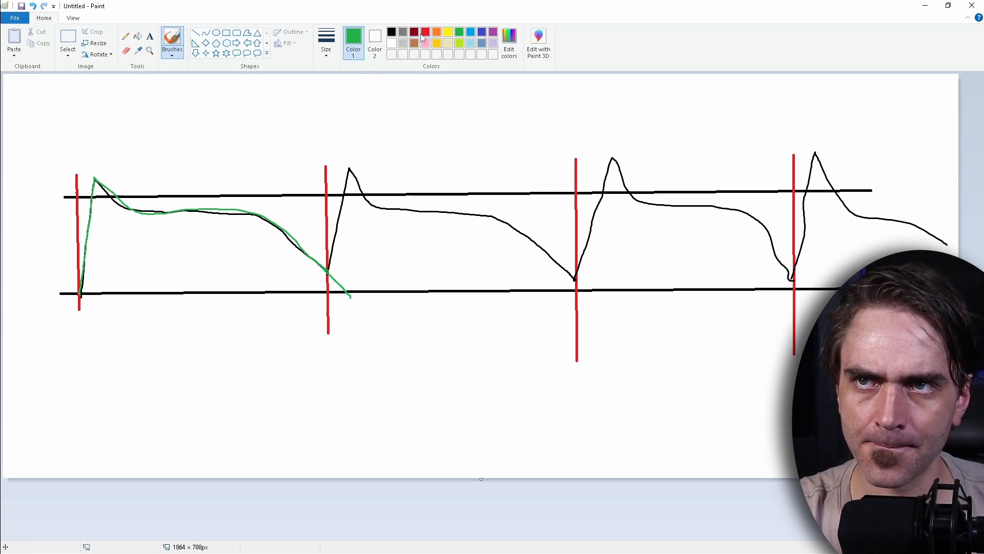
Try a yellow mark at the second red line and a yellow envelope starting below the lower black line, undoing both.
{"action": "left_click", "coordinate": [448, 33]}
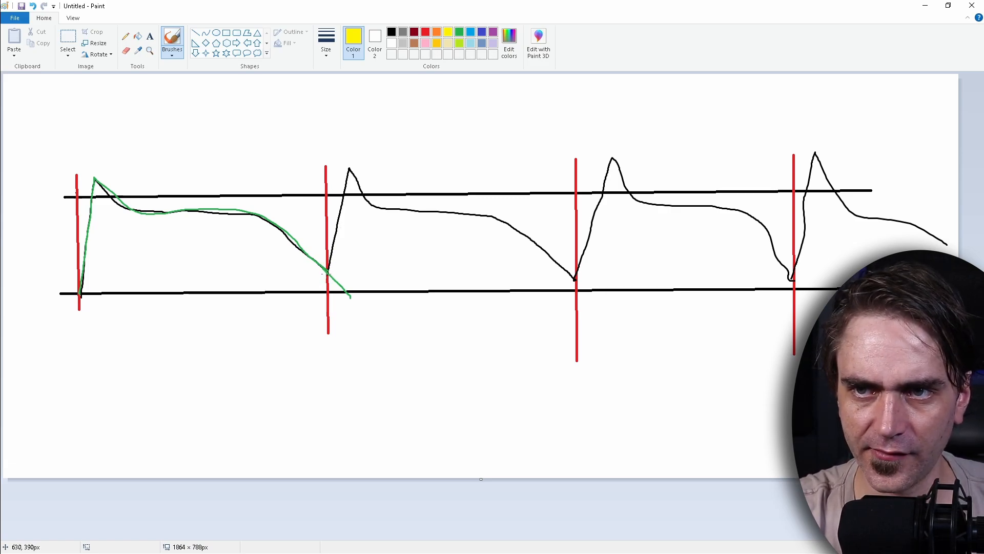
{"action": "left_click", "coordinate": [327, 271]}
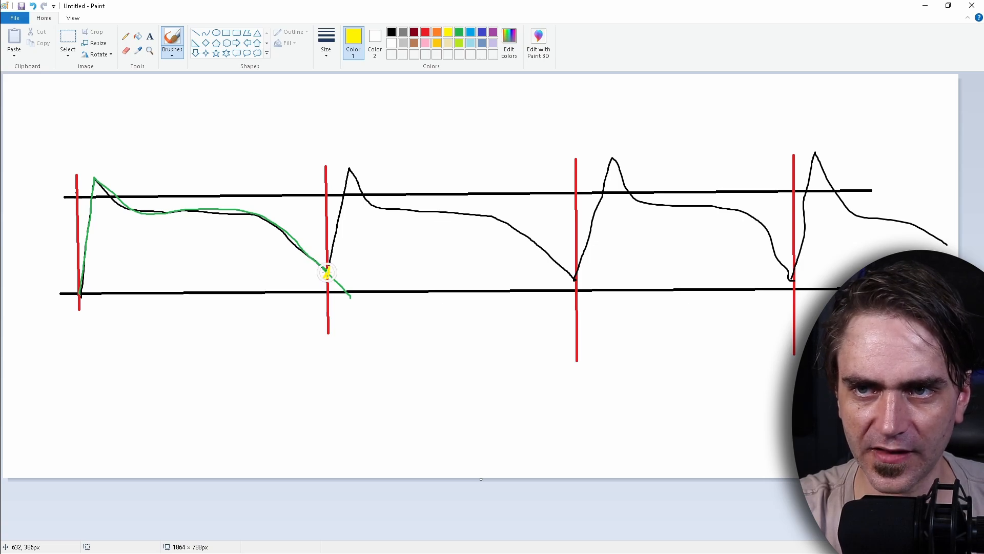
{"action": "key", "text": "ctrl"}
{"action": "key", "text": "ctrl+z"}
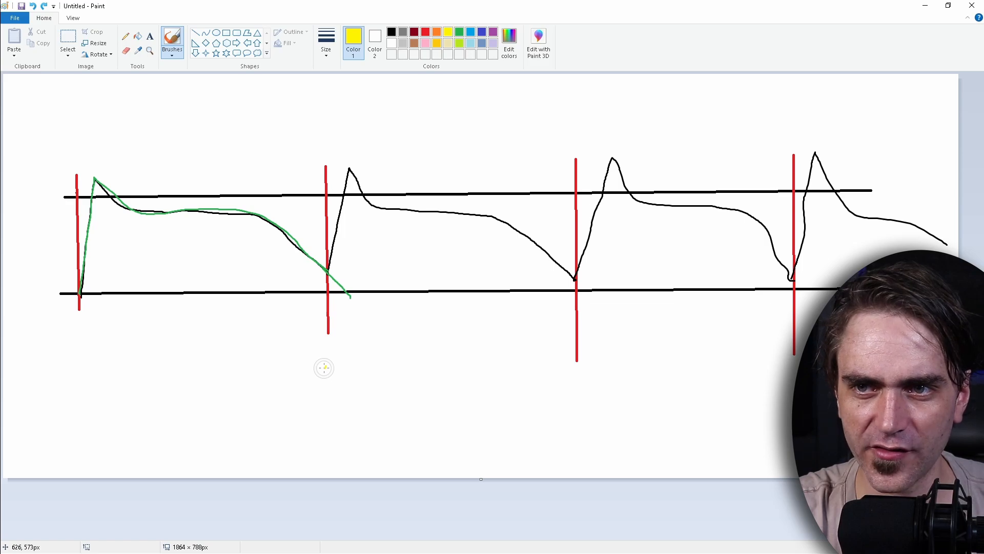
{"action": "mouse_move", "coordinate": [324, 367]}
{"action": "left_mouse_down"}
{"action": "mouse_move", "coordinate": [343, 292]}
{"action": "mouse_move", "coordinate": [354, 310]}
{"action": "mouse_move", "coordinate": [498, 322]}
{"action": "mouse_move", "coordinate": [573, 382]}
{"action": "left_mouse_up"}
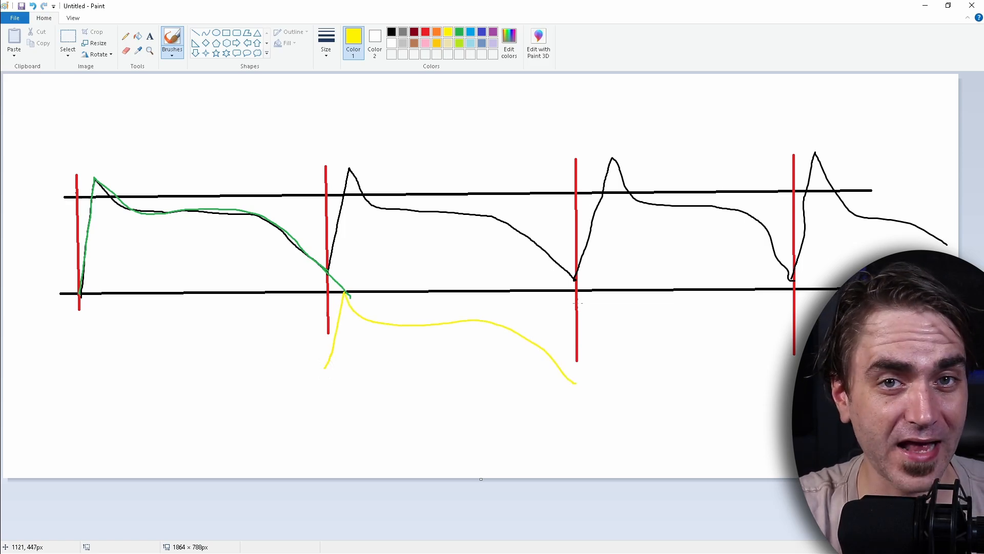
{"action": "key", "text": "ctrl+z"}
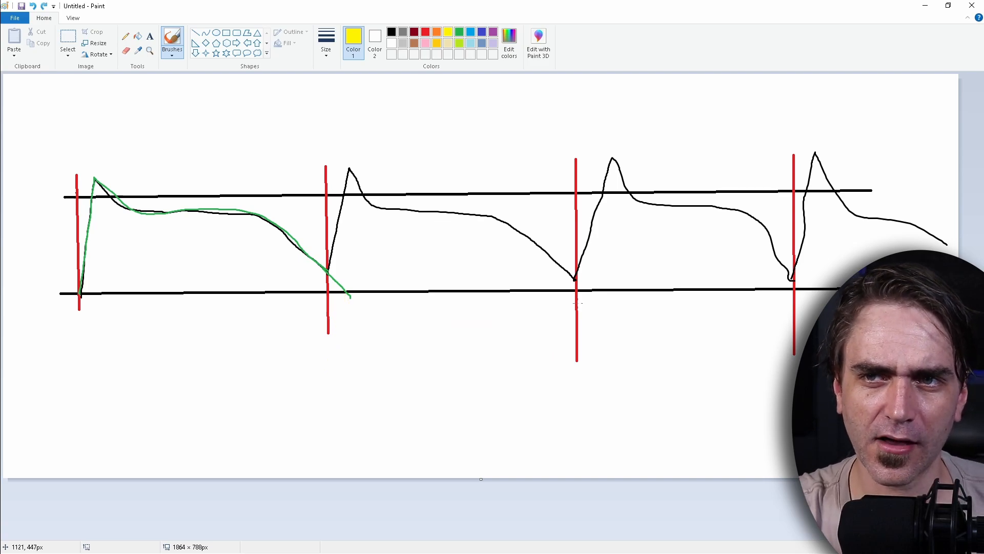
Try tracing the second envelope in yellow and highlighting its overlap with the green tail, undoing the yellow strokes.
{"action": "mouse_move", "coordinate": [284, 296]}
{"action": "left_mouse_down"}
{"action": "mouse_move", "coordinate": [329, 284]}
{"action": "mouse_move", "coordinate": [362, 181]}
{"action": "mouse_move", "coordinate": [492, 218]}
{"action": "mouse_move", "coordinate": [573, 287]}
{"action": "left_mouse_up"}
{"action": "key", "text": "ctrl+z"}
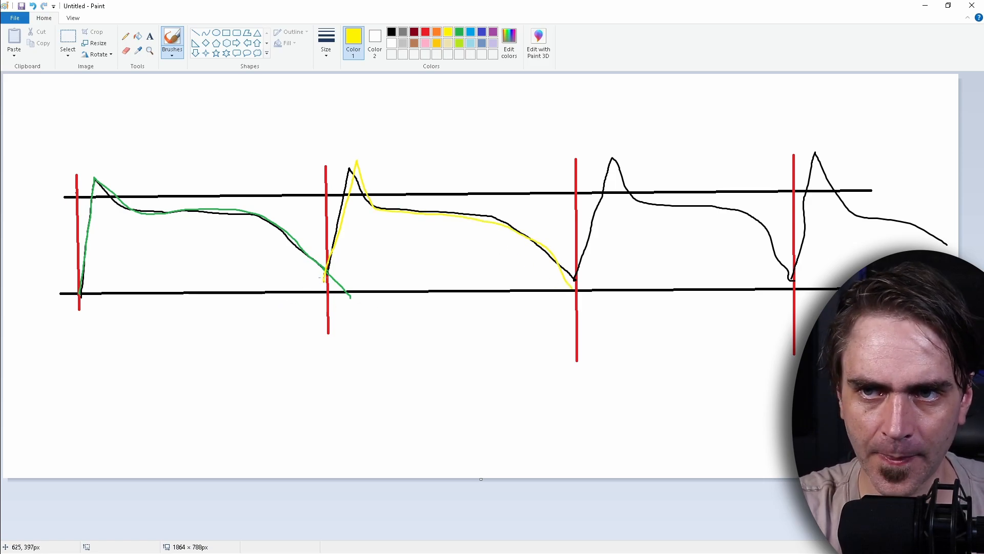
{"action": "left_click_drag", "start_coordinate": [325, 278], "coordinate": [348, 296]}
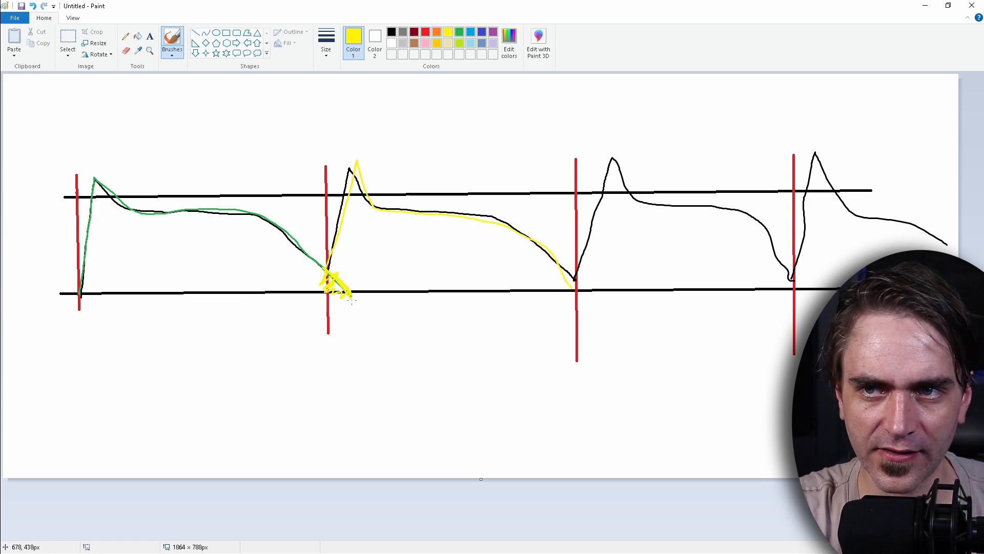
{"action": "key", "text": "ctrl+z"}
{"action": "key", "text": "ctrl+z"}
Replace the green curve with one ending just below the lower black line, and brush a yellow envelope from there to the third red line.
{"action": "left_click", "coordinate": [460, 32]}
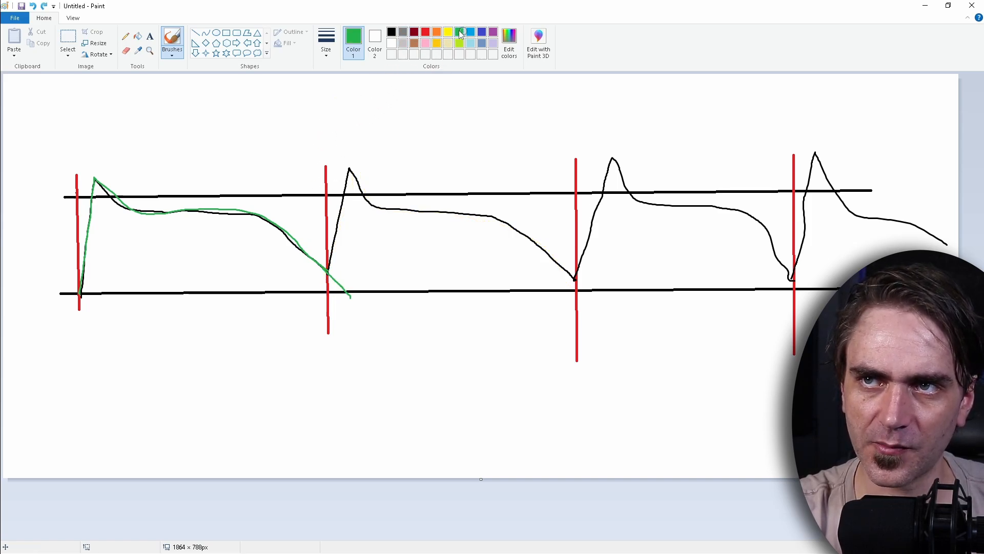
{"action": "key", "text": "ctrl+z"}
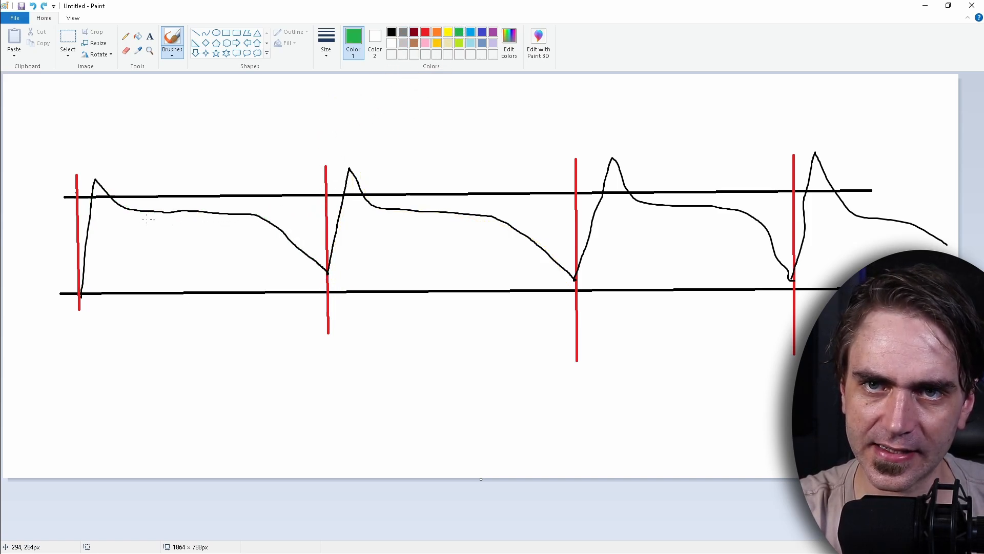
{"action": "mouse_move", "coordinate": [81, 296]}
{"action": "left_mouse_down"}
{"action": "mouse_move", "coordinate": [98, 182]}
{"action": "mouse_move", "coordinate": [255, 217]}
{"action": "mouse_move", "coordinate": [334, 304]}
{"action": "left_mouse_up"}
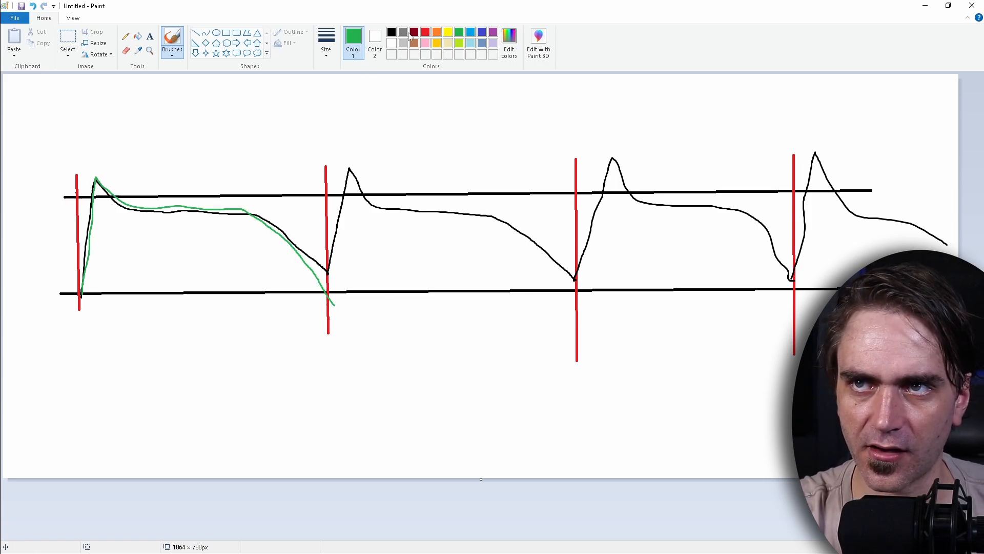
{"action": "left_click", "coordinate": [448, 32]}
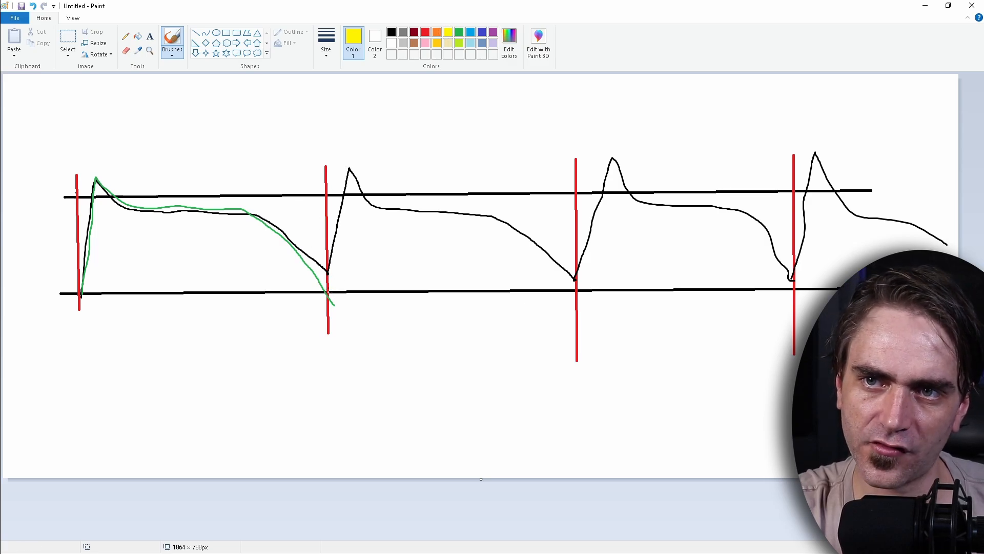
{"action": "mouse_move", "coordinate": [333, 293]}
{"action": "left_mouse_down"}
{"action": "mouse_move", "coordinate": [351, 176]}
{"action": "mouse_move", "coordinate": [377, 207]}
{"action": "mouse_move", "coordinate": [484, 213]}
{"action": "mouse_move", "coordinate": [538, 232]}
{"action": "mouse_move", "coordinate": [589, 292]}
{"action": "left_mouse_up"}
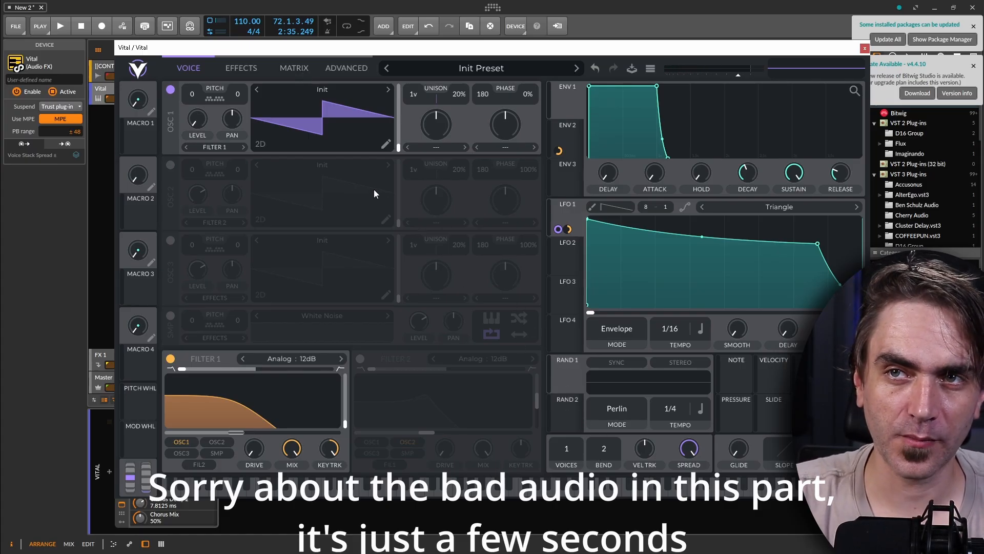
Set the voice override to Steal in the Vital synth in Bitwig Studio and play the project from the voice page.
{"action": "left_click", "coordinate": [340, 70]}
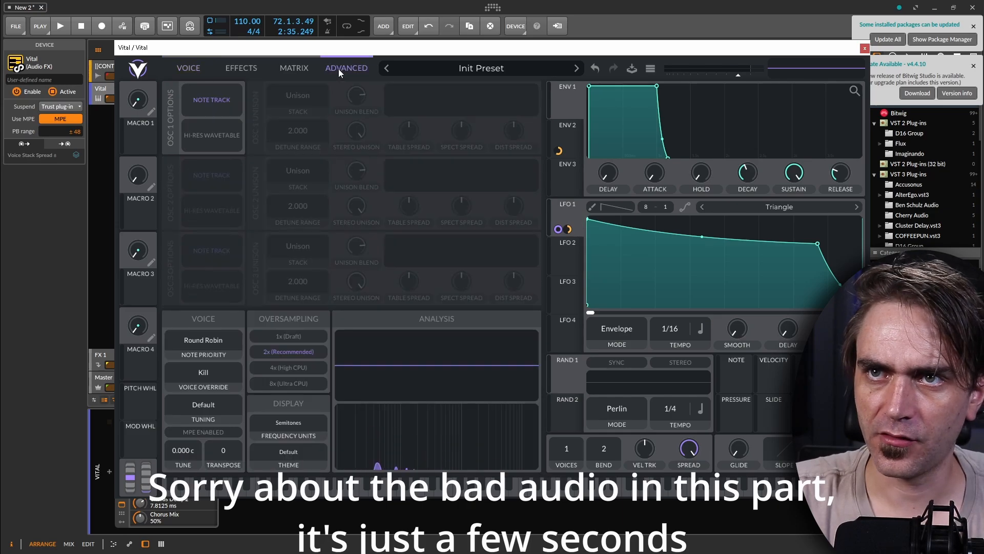
{"action": "left_click", "coordinate": [202, 375]}
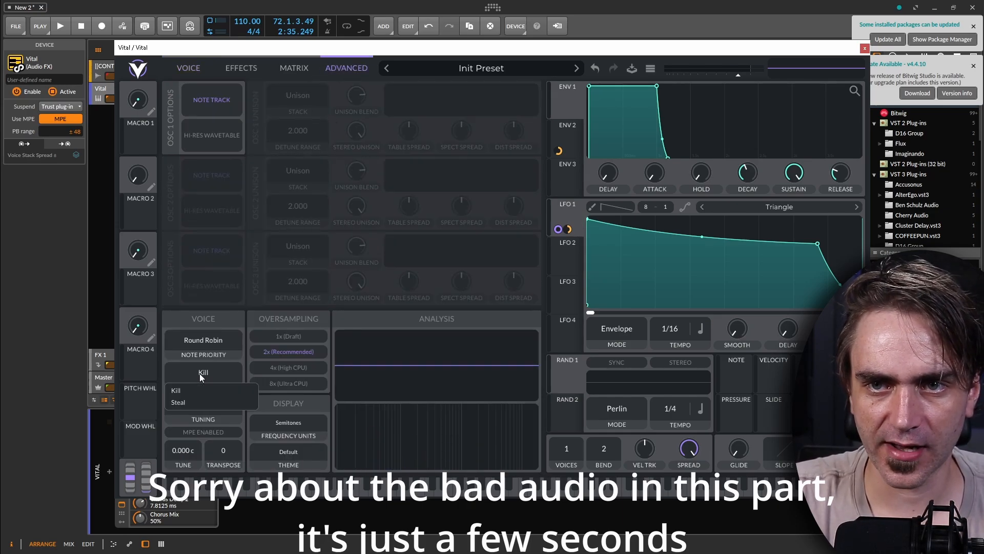
{"action": "left_click", "coordinate": [184, 403]}
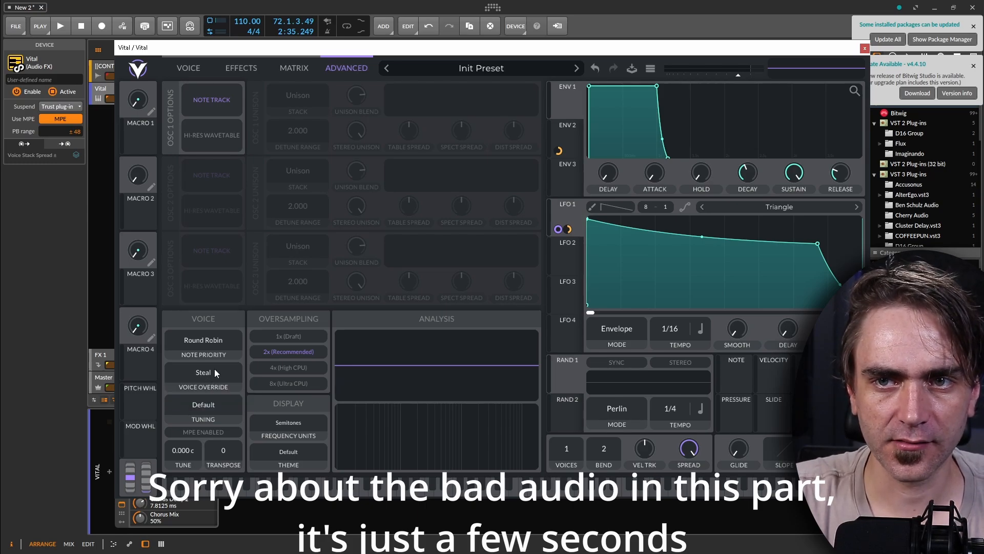
{"action": "left_click", "coordinate": [193, 70]}
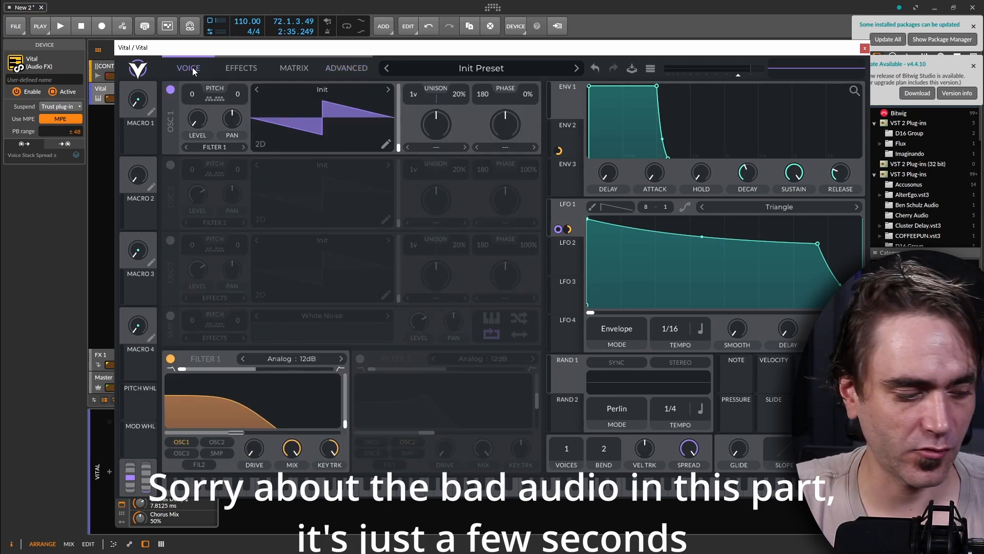
{"action": "key", "text": "space"}
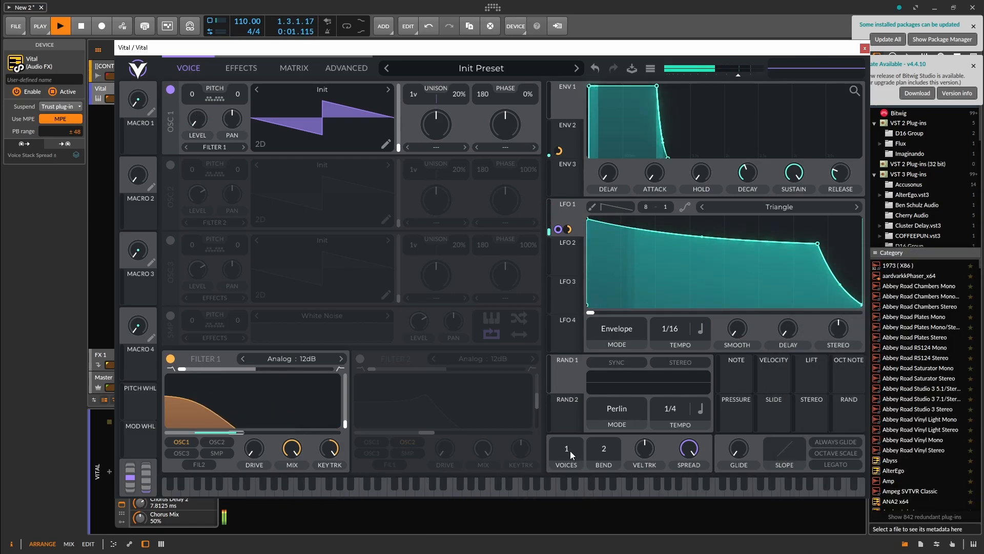
Change Vital's voice count to 3, 5 and 1 during playback, stop the project and set the voices to 8.
{"action": "left_click_drag", "start_coordinate": [570, 451], "coordinate": [573, 448]}
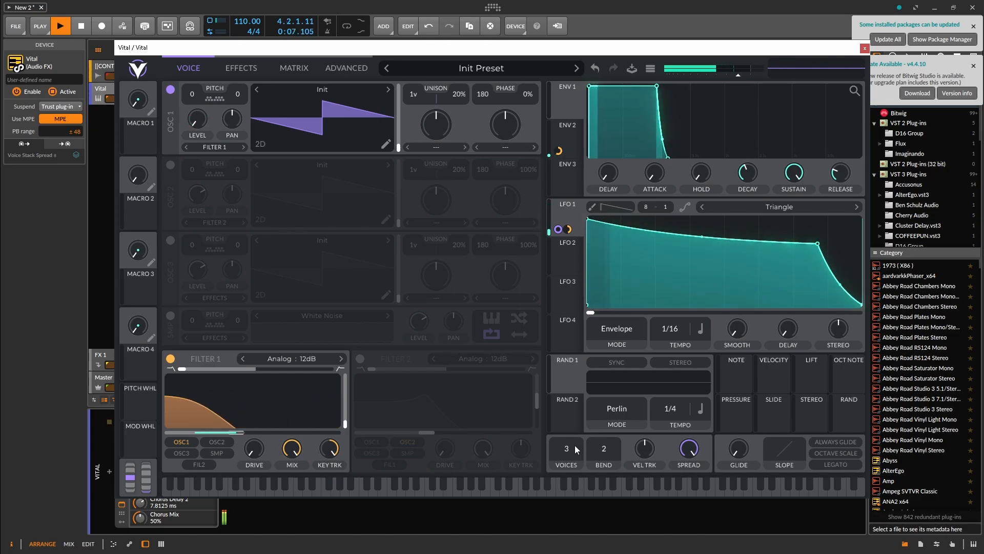
{"action": "left_click_drag", "start_coordinate": [574, 446], "coordinate": [576, 432]}
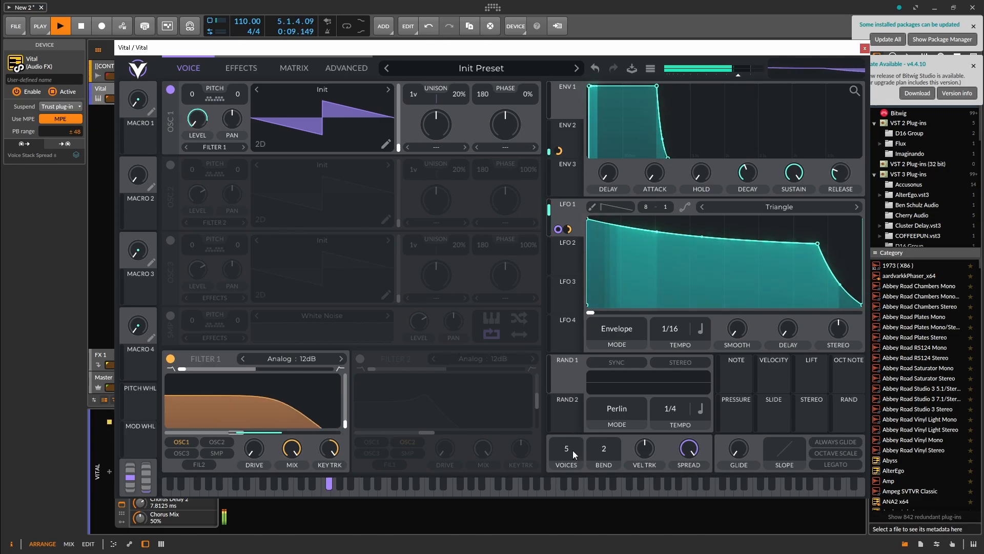
{"action": "left_click_drag", "start_coordinate": [572, 451], "coordinate": [563, 551]}
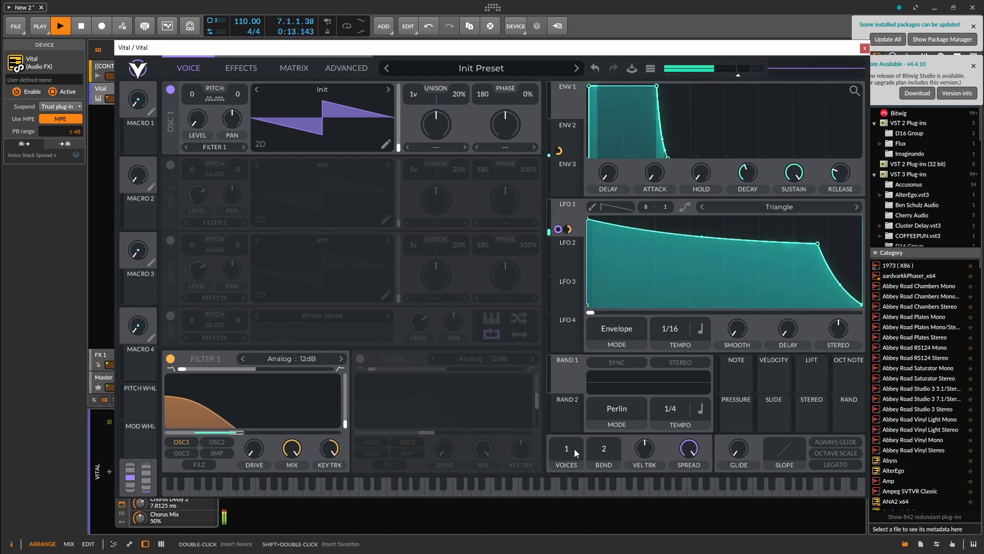
{"action": "key", "text": "space"}
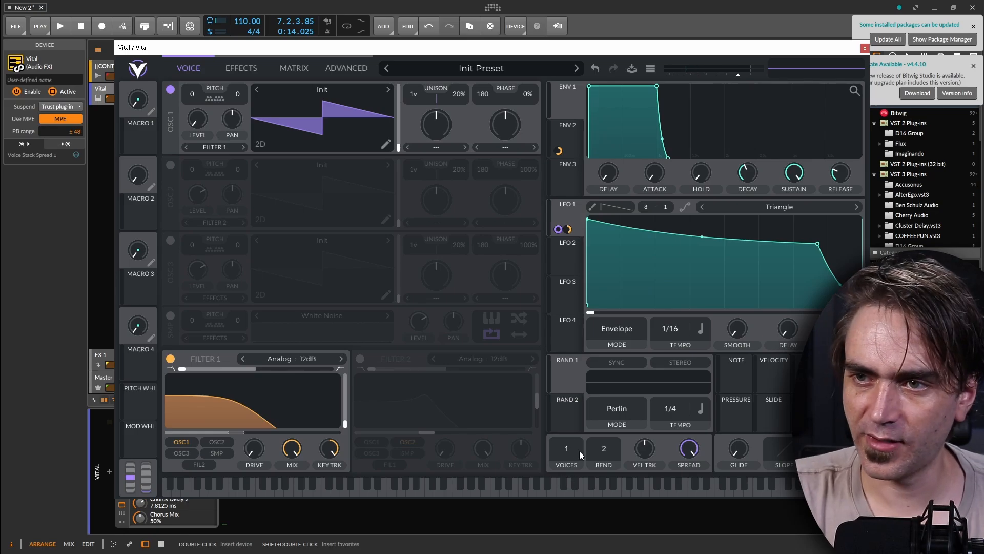
Set the voice override to Kill and play the project from the voice page.
{"action": "left_click", "coordinate": [347, 68]}
{"action": "left_click", "coordinate": [200, 367]}
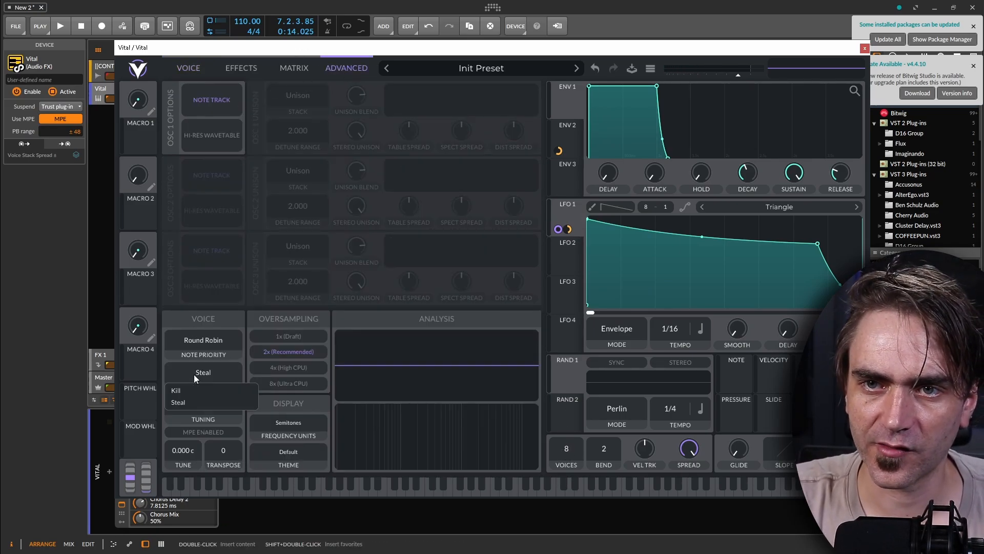
{"action": "left_click", "coordinate": [202, 401]}
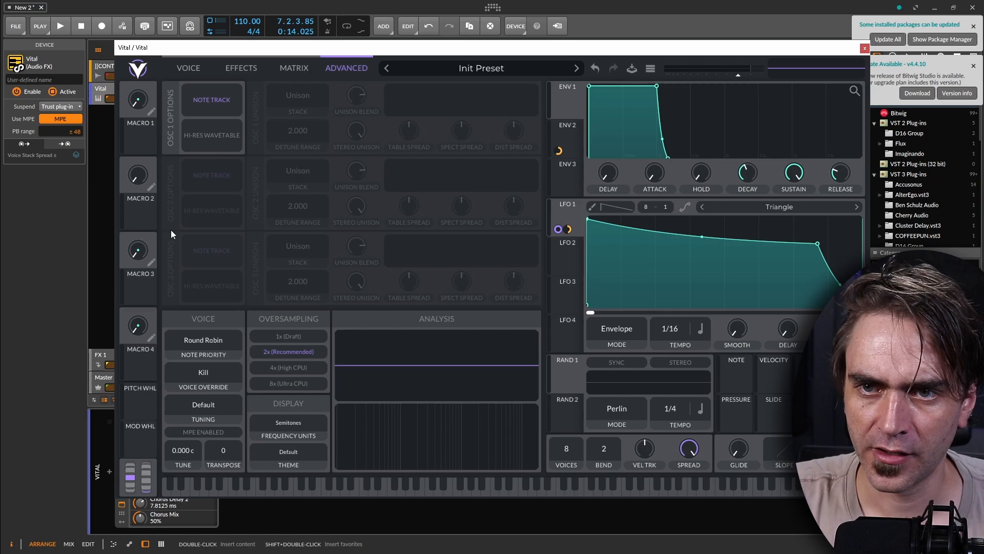
{"action": "left_click", "coordinate": [188, 68]}
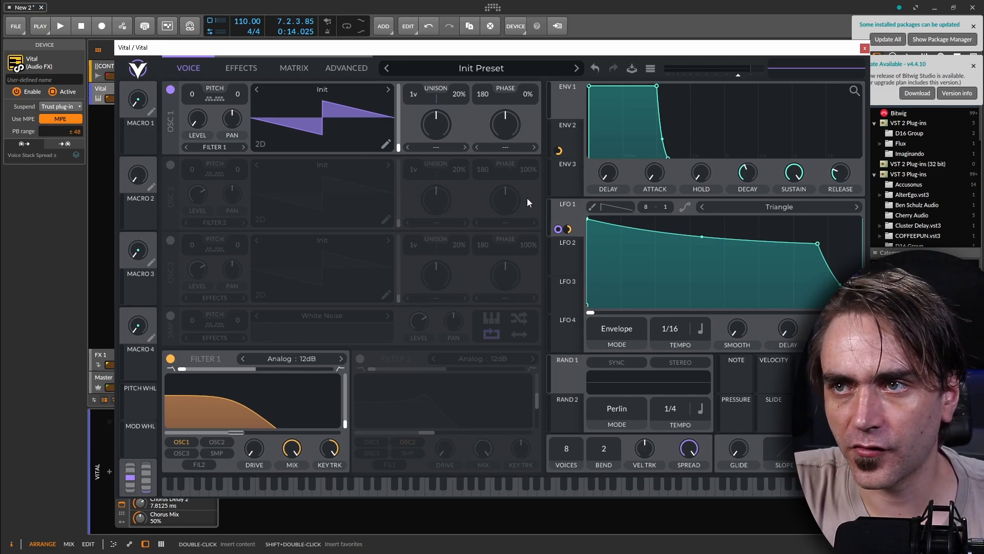
{"action": "left_click", "coordinate": [565, 208]}
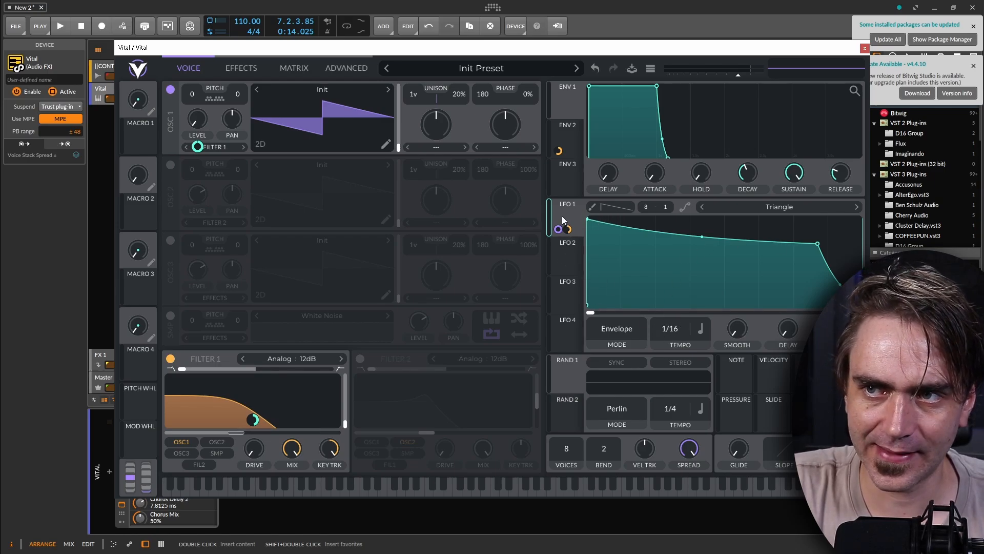
{"action": "left_click_drag", "start_coordinate": [189, 112], "coordinate": [187, 139]}
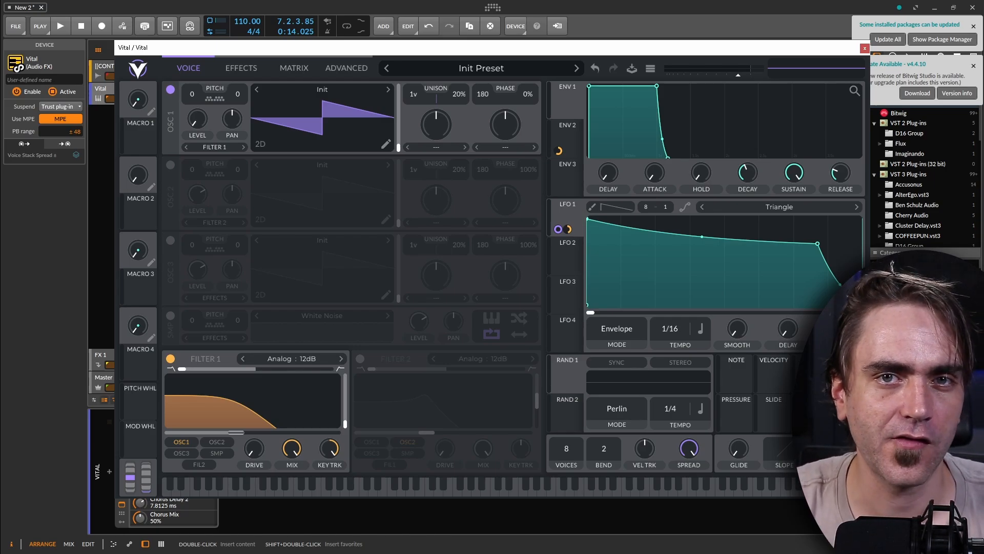
{"action": "key", "text": "space"}
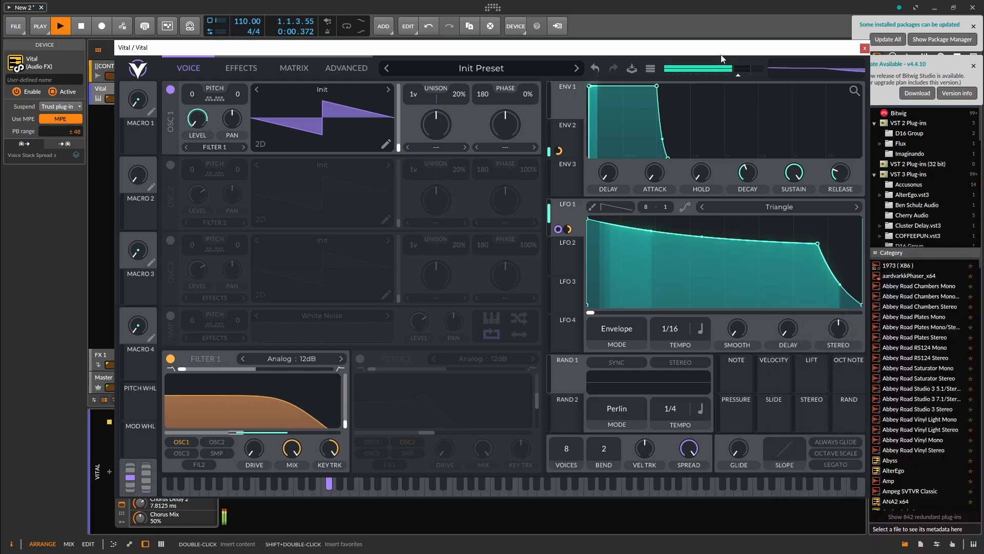
Alternate the voice override between Steal and Kill during playback, leave it on Steal and stop the project.
{"action": "left_click", "coordinate": [336, 65]}
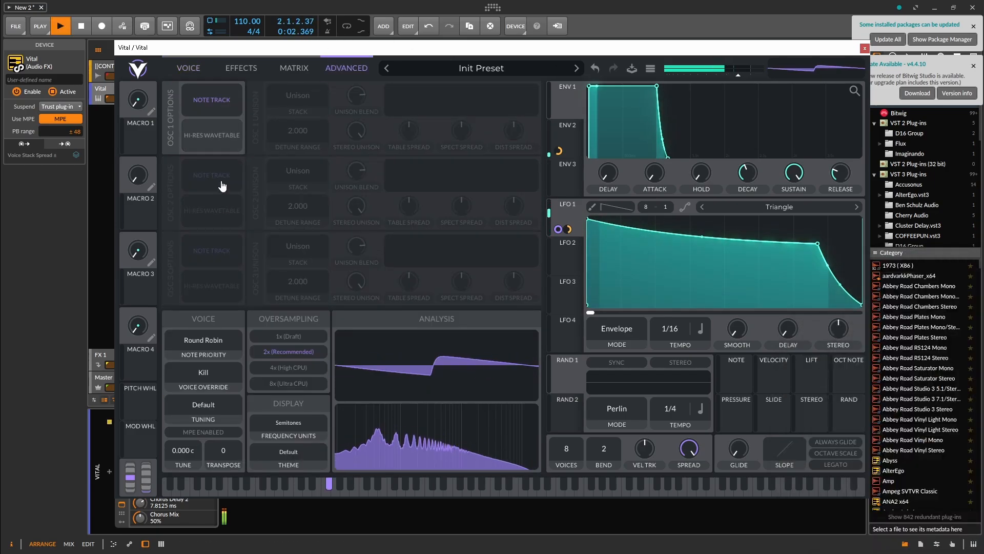
{"action": "left_click", "coordinate": [203, 373]}
{"action": "left_click", "coordinate": [199, 401]}
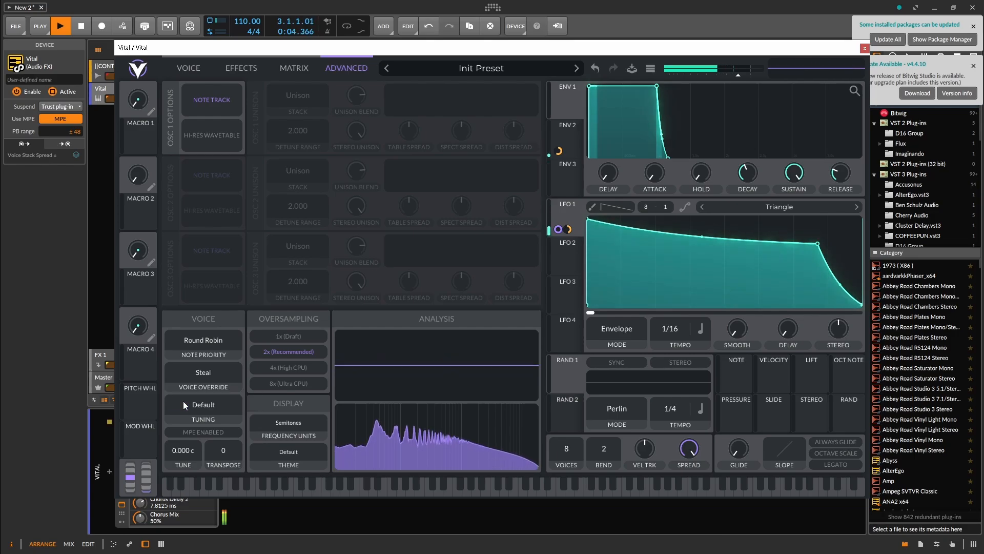
{"action": "left_click", "coordinate": [212, 374]}
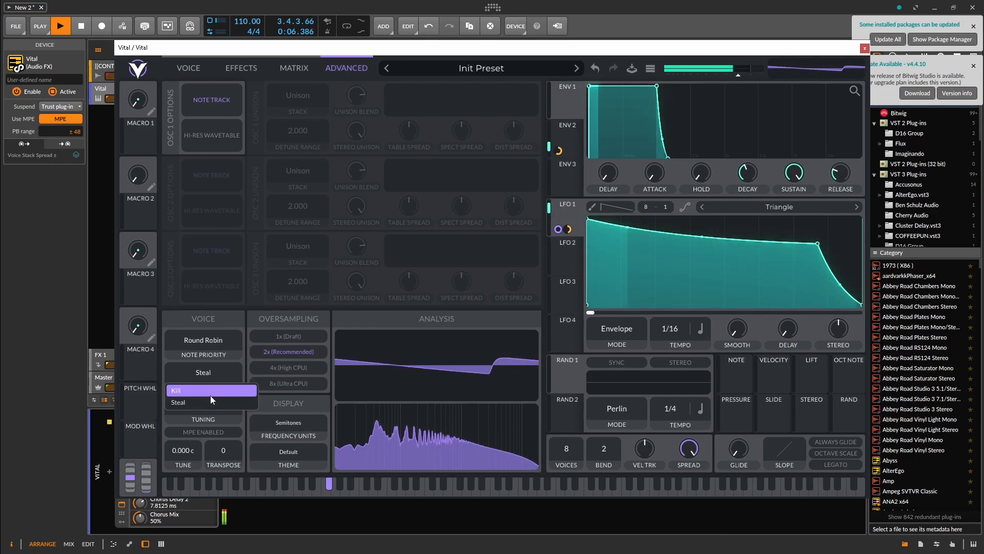
{"action": "left_click", "coordinate": [208, 389]}
{"action": "left_click", "coordinate": [214, 377]}
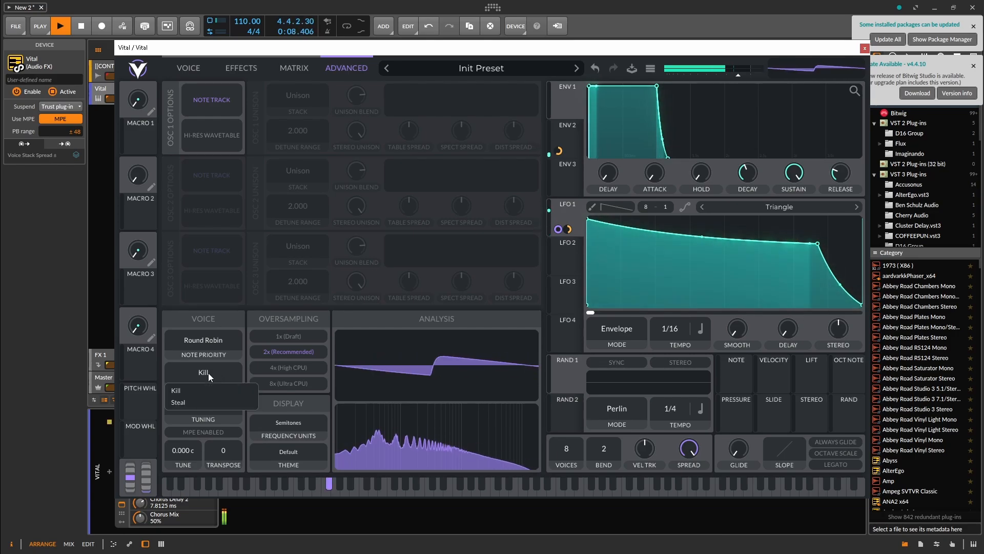
{"action": "left_click", "coordinate": [205, 401]}
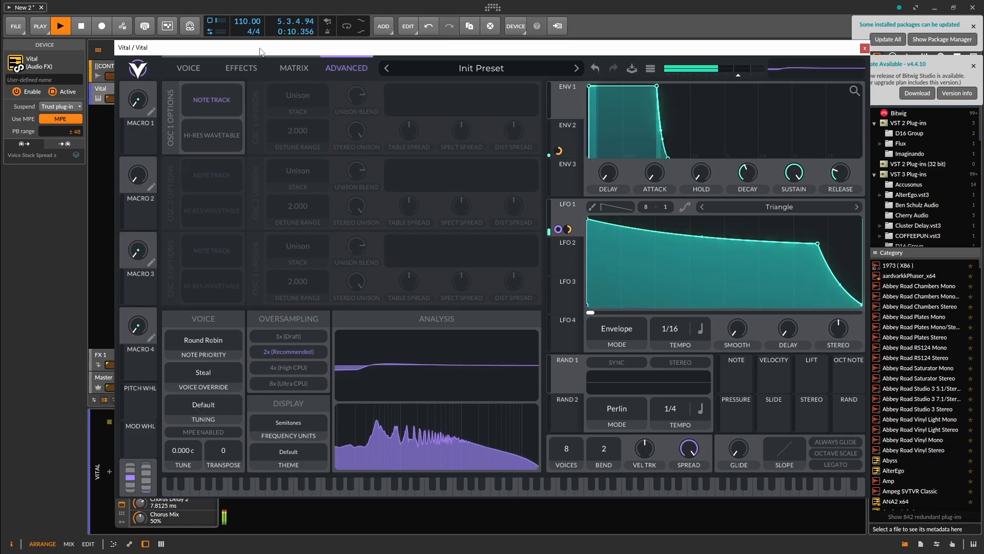
{"action": "key", "text": "space"}
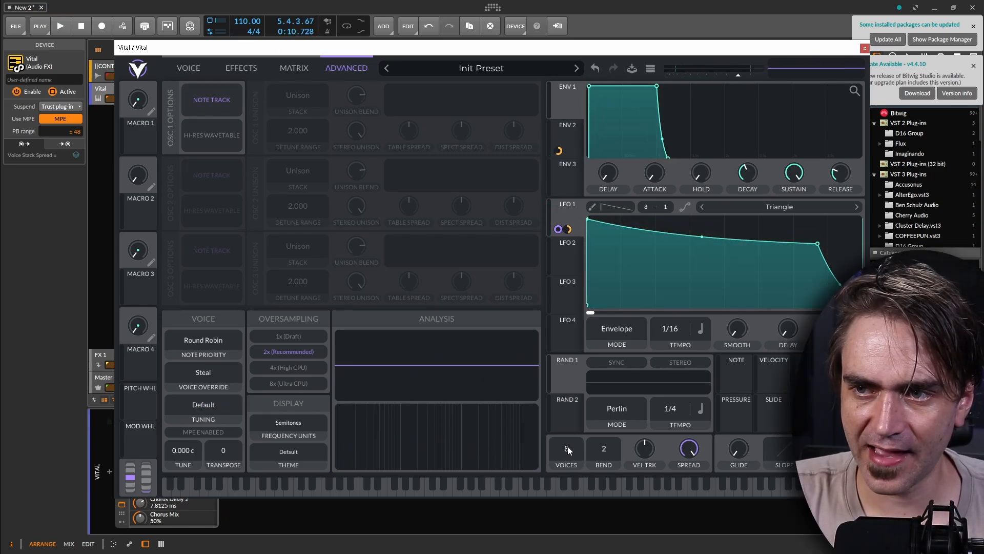
Try a voice count of 1 with the voice override on Steal, and reset the count to 8 voices.
{"action": "left_click", "coordinate": [216, 374]}
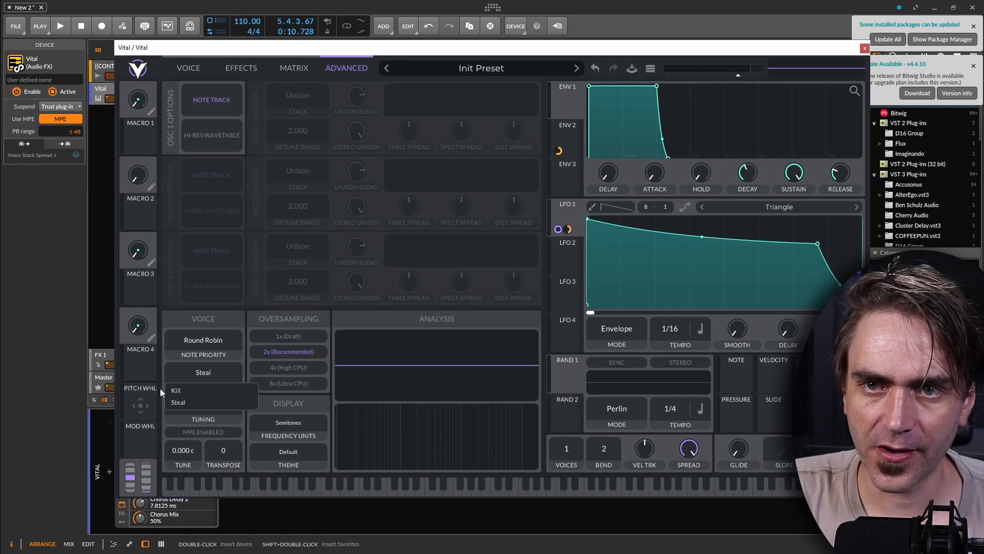
{"action": "left_click", "coordinate": [179, 402]}
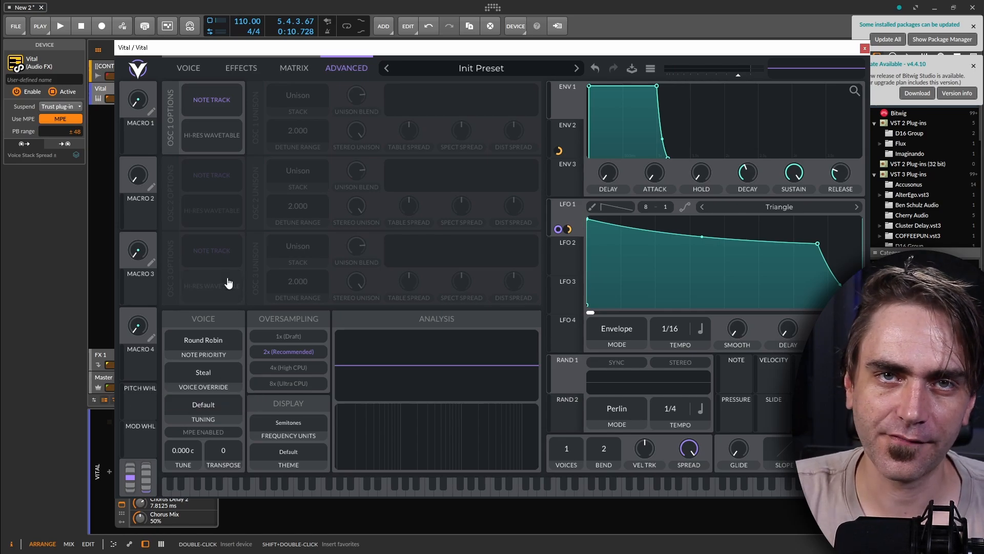
{"action": "double_click", "coordinate": [569, 458]}
Delete the Vital device from the instrument track and insert Phase Plant in its place.
{"action": "left_click", "coordinate": [865, 50]}
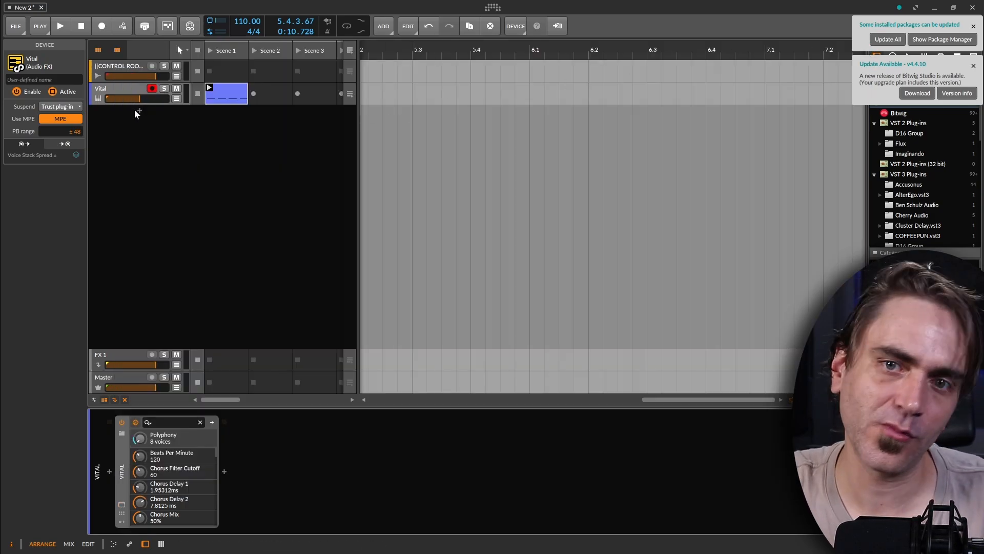
{"action": "key", "text": "Delete"}
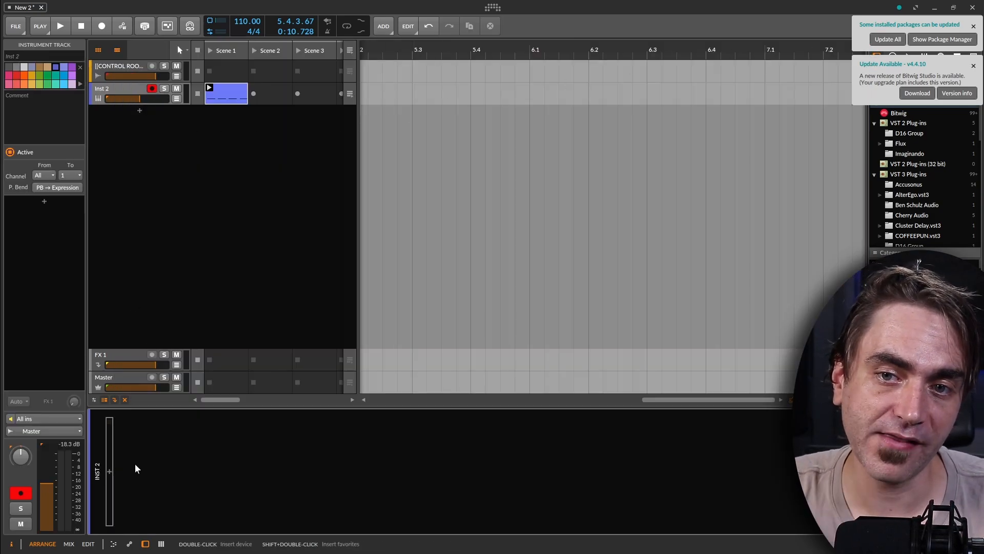
{"action": "left_click", "coordinate": [110, 472]}
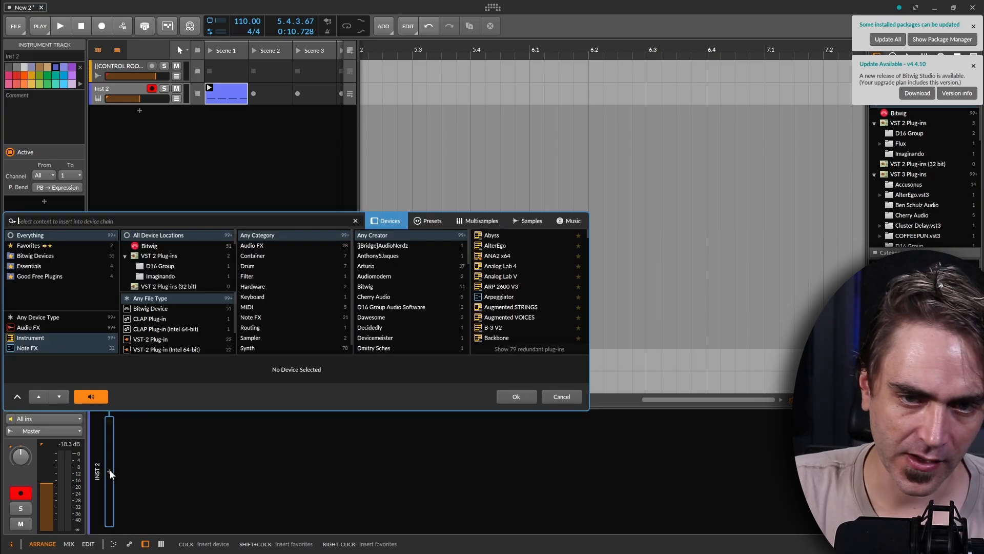
{"action": "type", "text": "phase"}
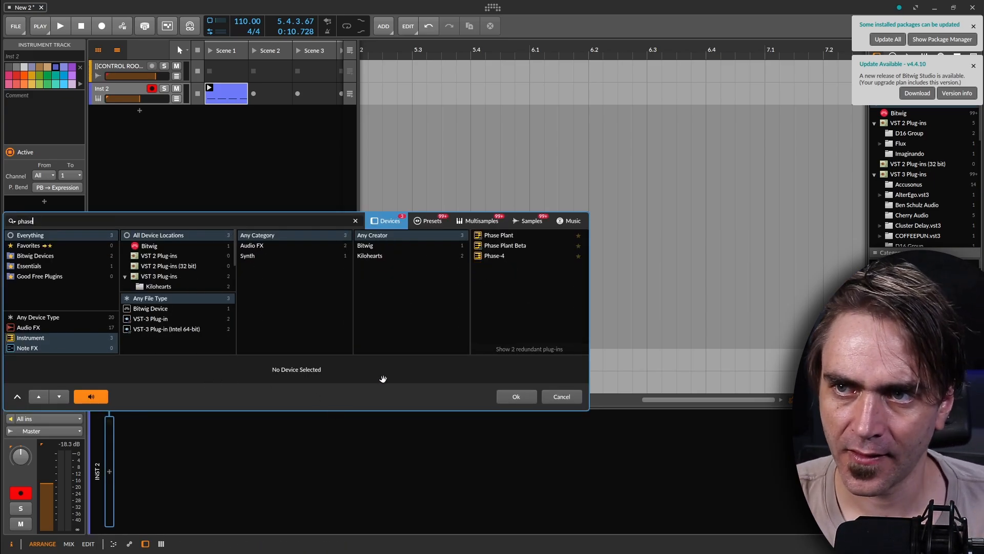
{"action": "double_click", "coordinate": [510, 235]}
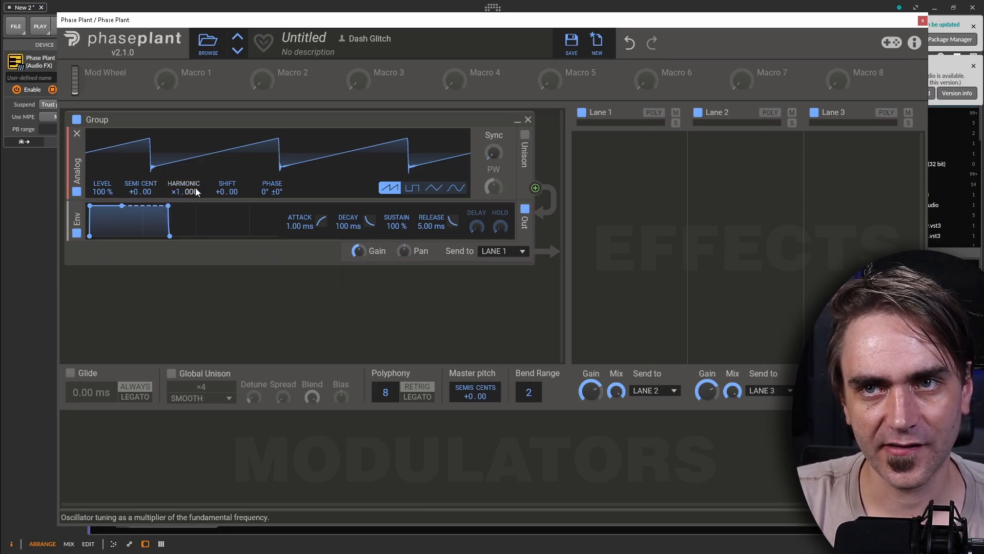
Add a filter below the Analog oscillator and another in Lane 1, and remove the one in the oscillator group.
{"action": "left_click", "coordinate": [189, 208]}
{"action": "left_click", "coordinate": [275, 263]}
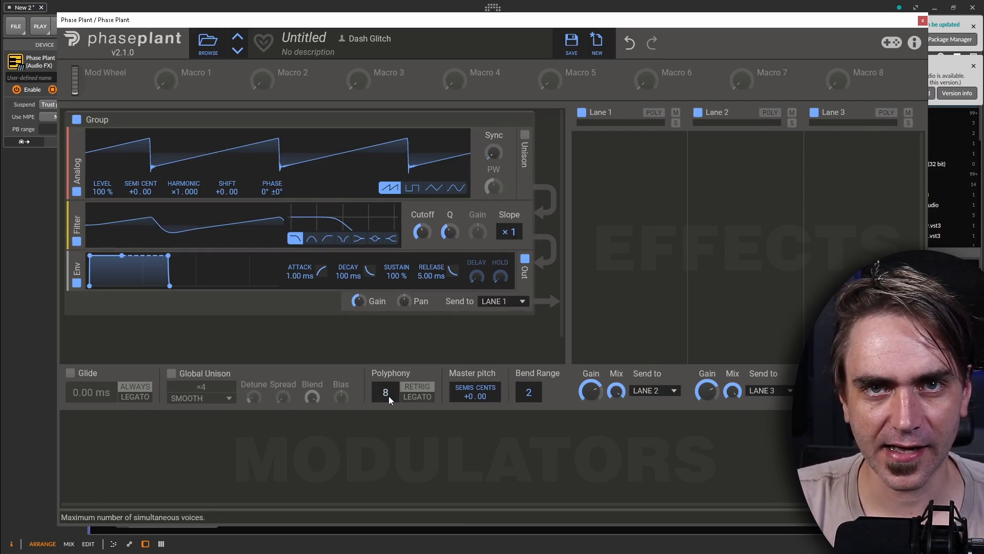
{"action": "left_click", "coordinate": [644, 164]}
{"action": "left_click", "coordinate": [589, 390]}
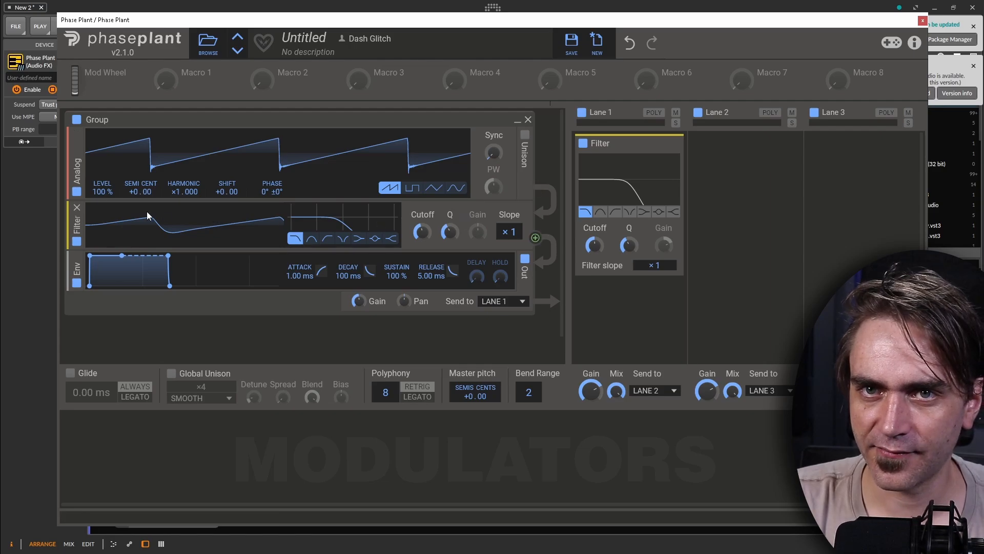
{"action": "left_click", "coordinate": [77, 207]}
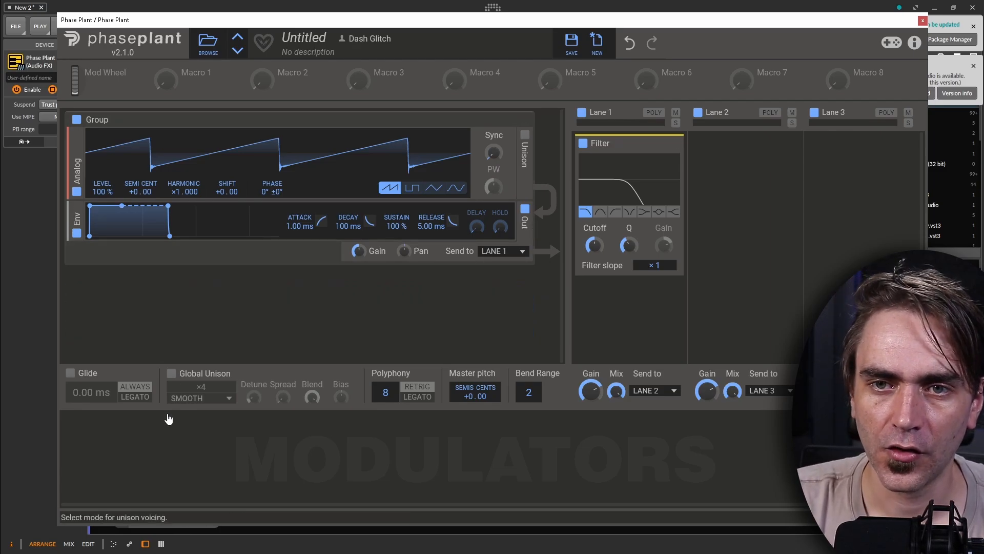
Add a Curve modulator and reshape its slope in the curve editor into a concave fall from 100% to zero.
{"action": "left_click", "coordinate": [150, 470]}
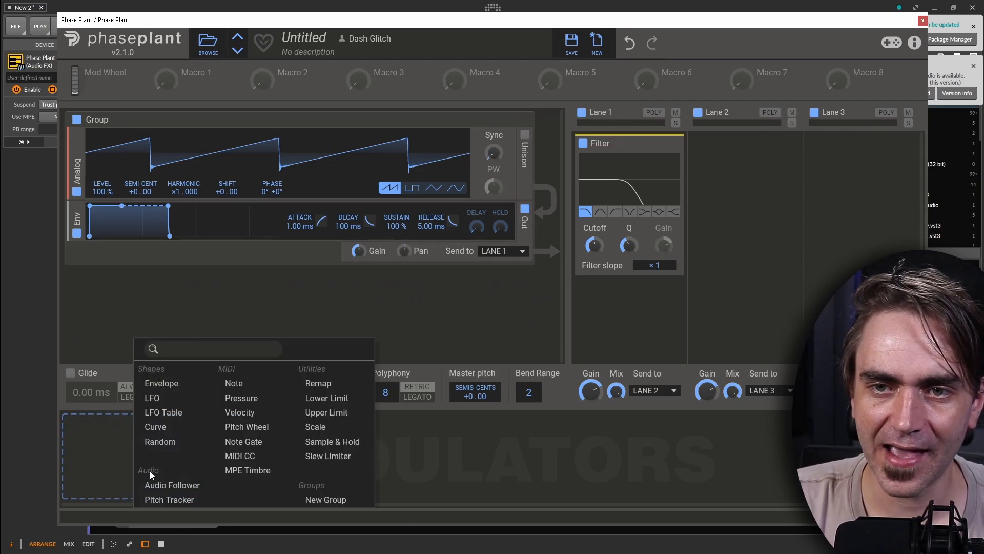
{"action": "left_click", "coordinate": [155, 426]}
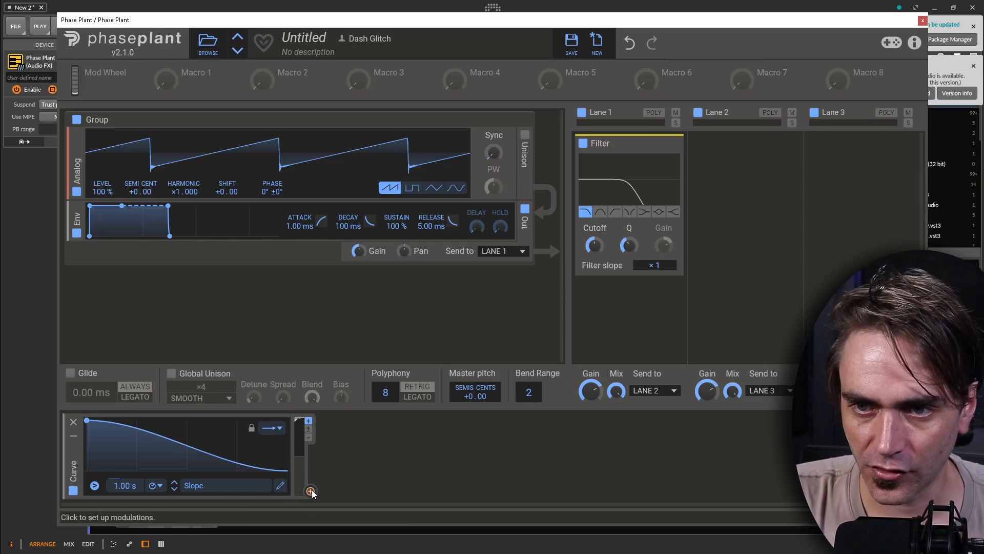
{"action": "left_click", "coordinate": [280, 485]}
{"action": "right_click", "coordinate": [223, 166]}
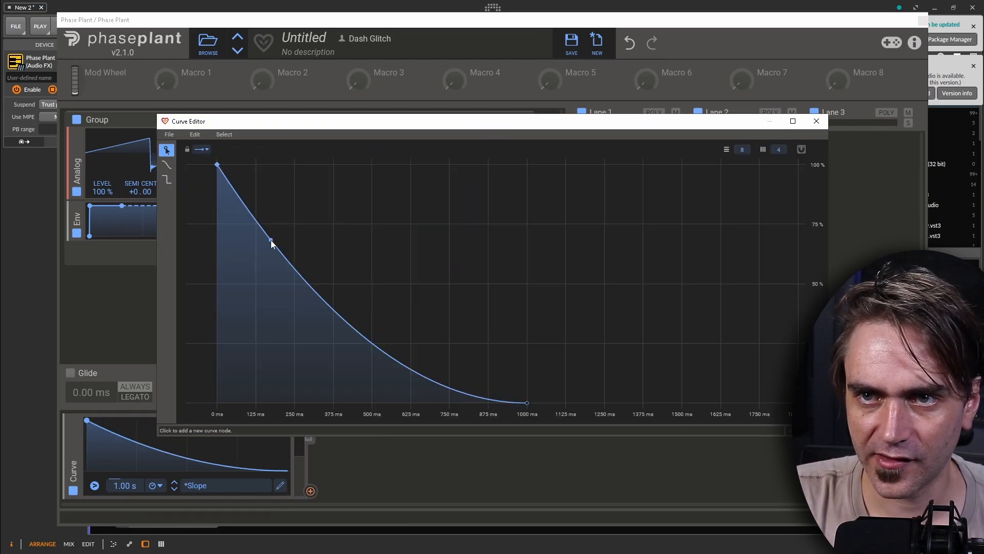
{"action": "left_click", "coordinate": [817, 121]}
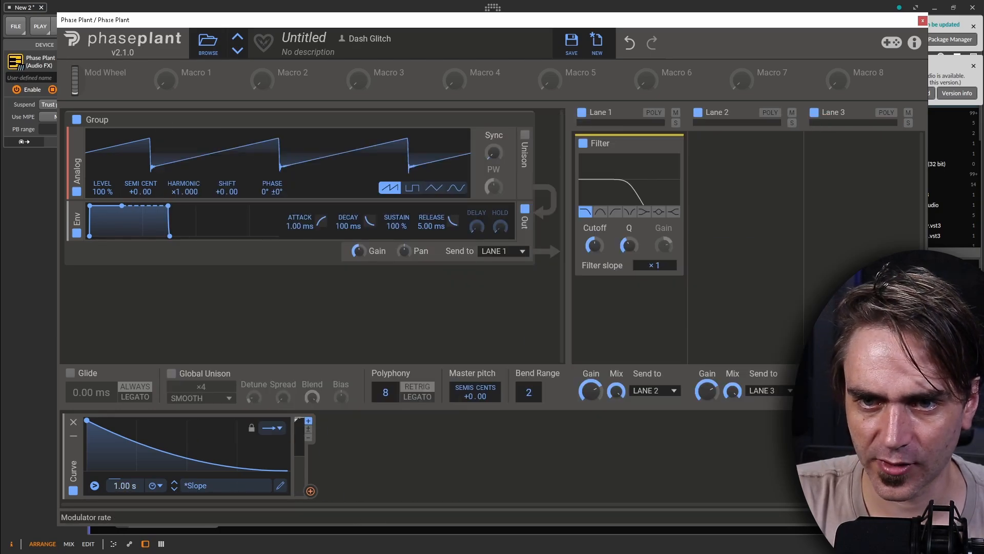
Duplicate the Curve modulator at a rate of 247 ms and assign the first one to the Lane 1 filter's cutoff at about 37%.
{"action": "left_click_drag", "start_coordinate": [72, 466], "coordinate": [337, 466]}
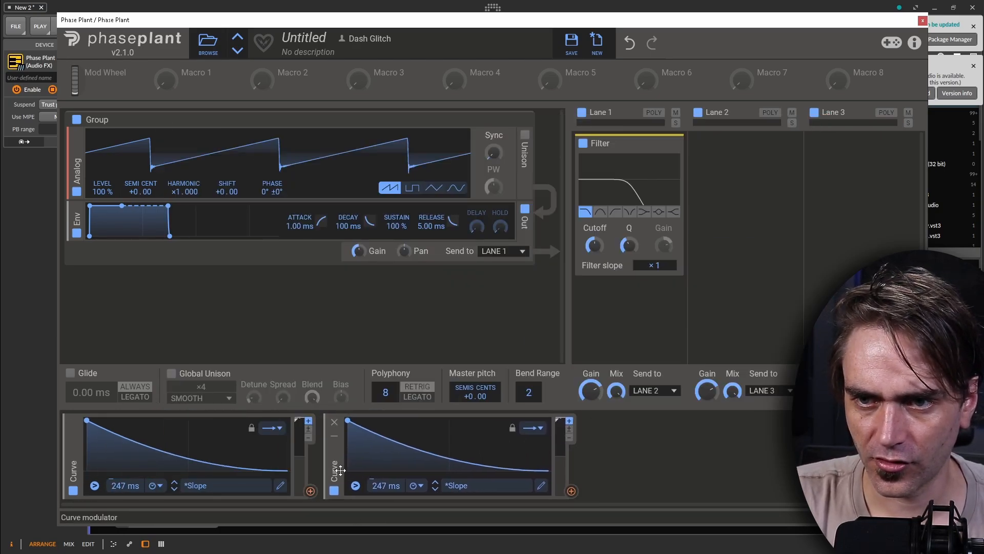
{"action": "left_click", "coordinate": [310, 491]}
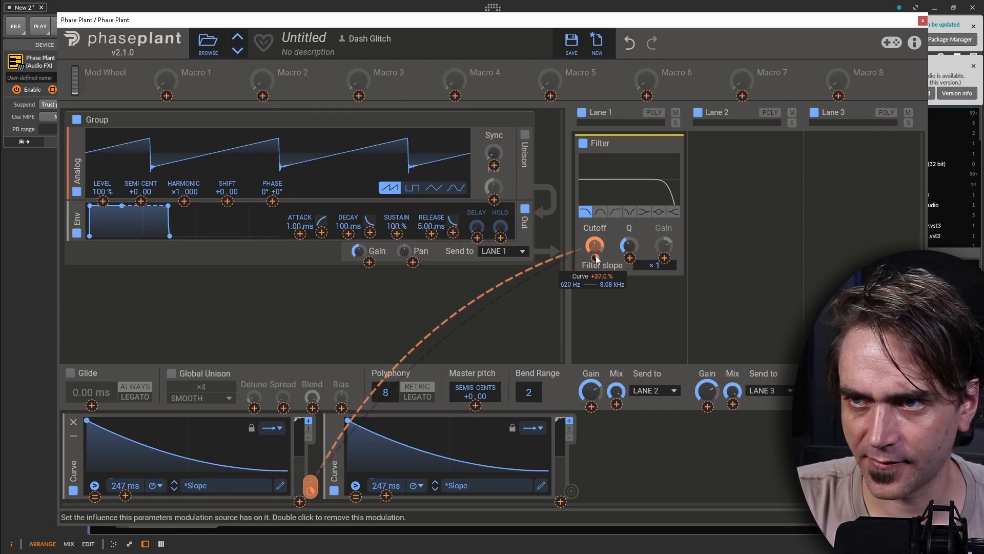
{"action": "left_click", "coordinate": [594, 258]}
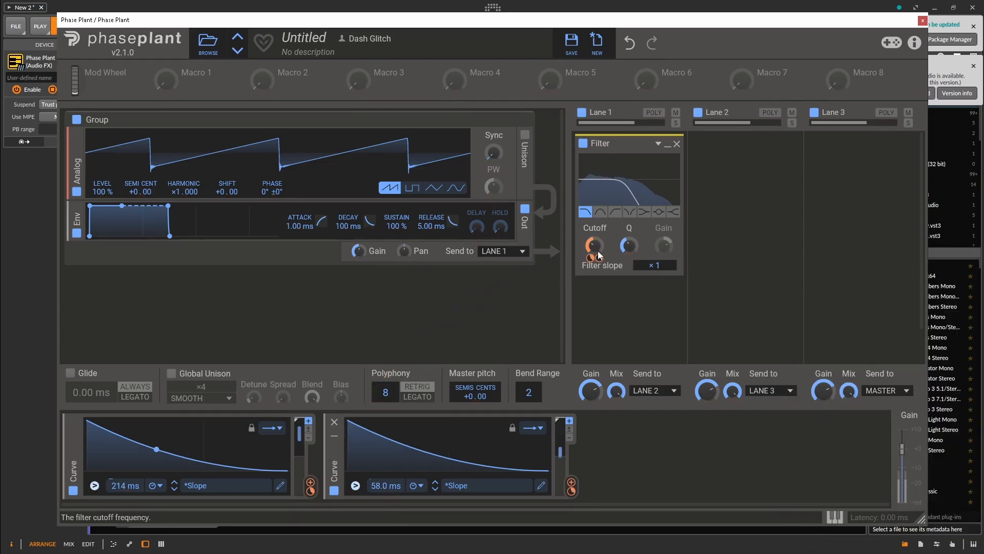
Reshape the first curve into a steeper drop with a long low tail, and play the project with Lane 1 set to Poly.
{"action": "left_click", "coordinate": [280, 485]}
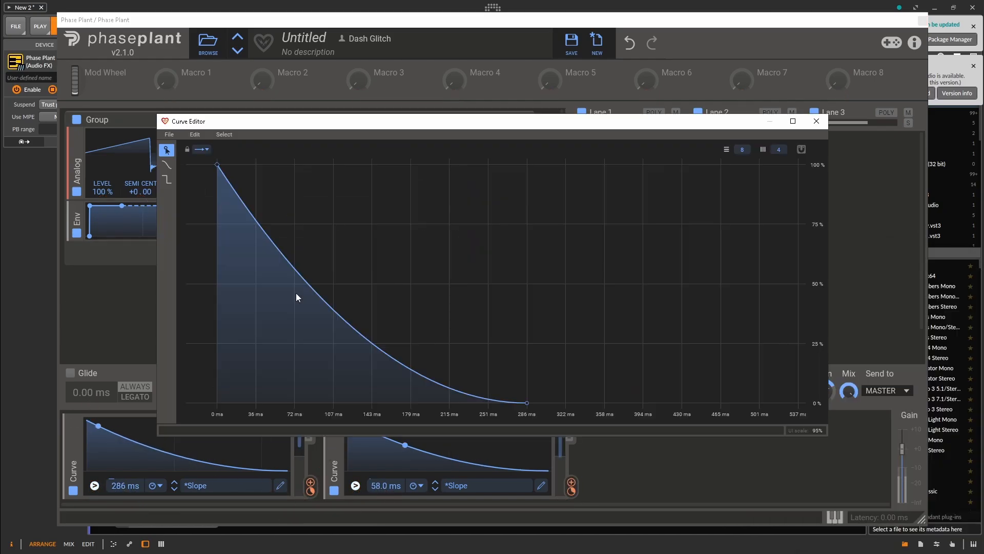
{"action": "left_click_drag", "start_coordinate": [296, 294], "coordinate": [463, 375]}
{"action": "left_click", "coordinate": [817, 121]}
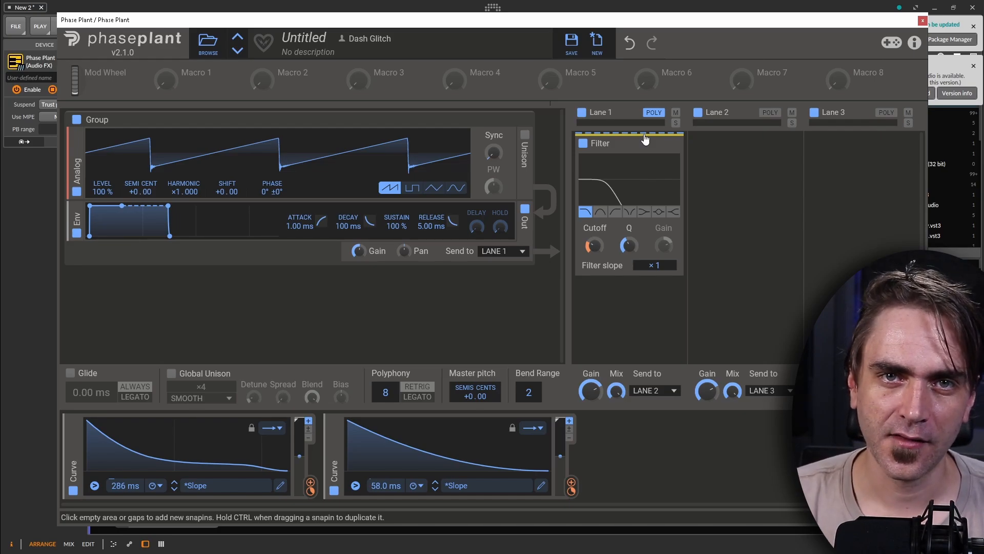
{"action": "key", "text": "space"}
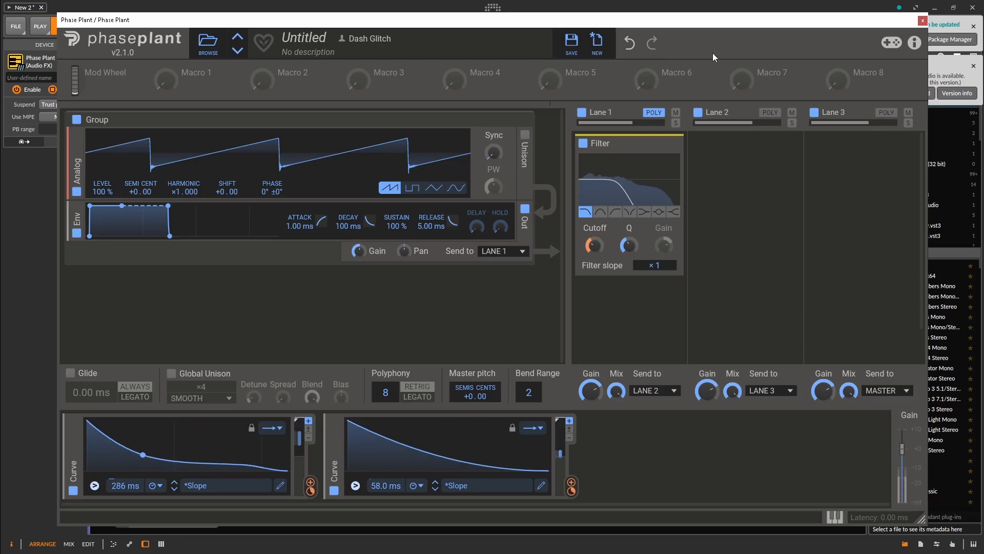
Stop playback, add a Multipass effect to Lane 3, and load its N.O.T.T. preset.
{"action": "key", "text": "space"}
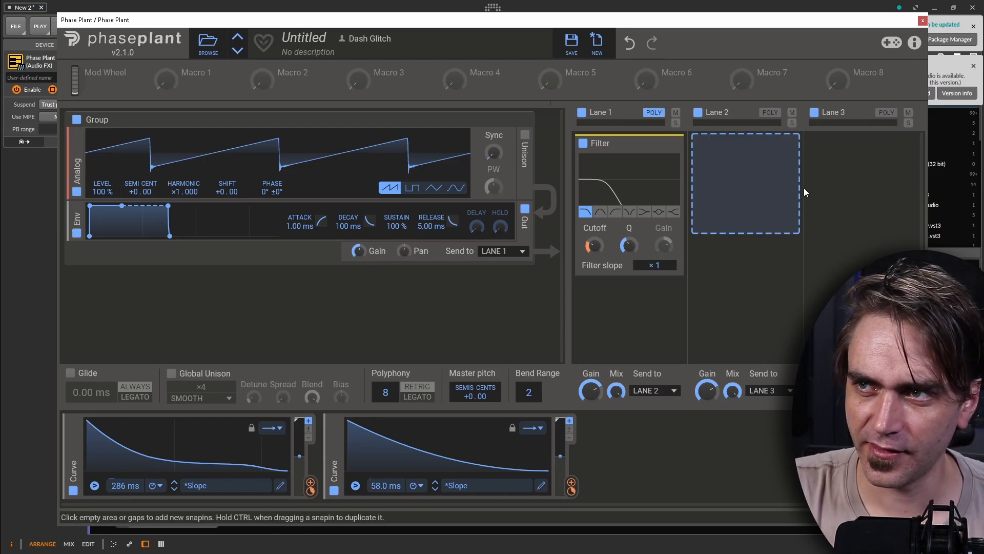
{"action": "left_click", "coordinate": [827, 163]}
{"action": "left_click", "coordinate": [864, 314]}
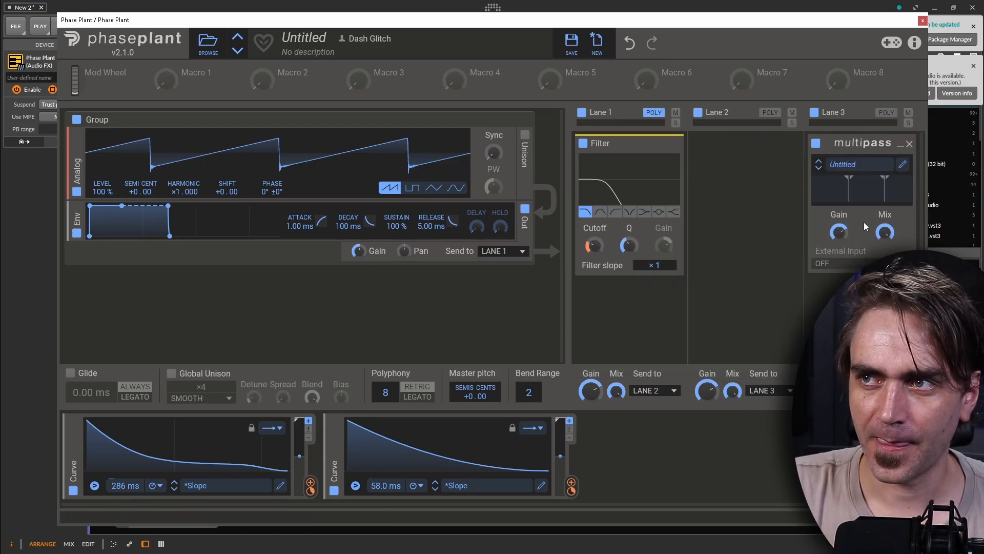
{"action": "left_click", "coordinate": [858, 165]}
{"action": "double_click", "coordinate": [584, 236]}
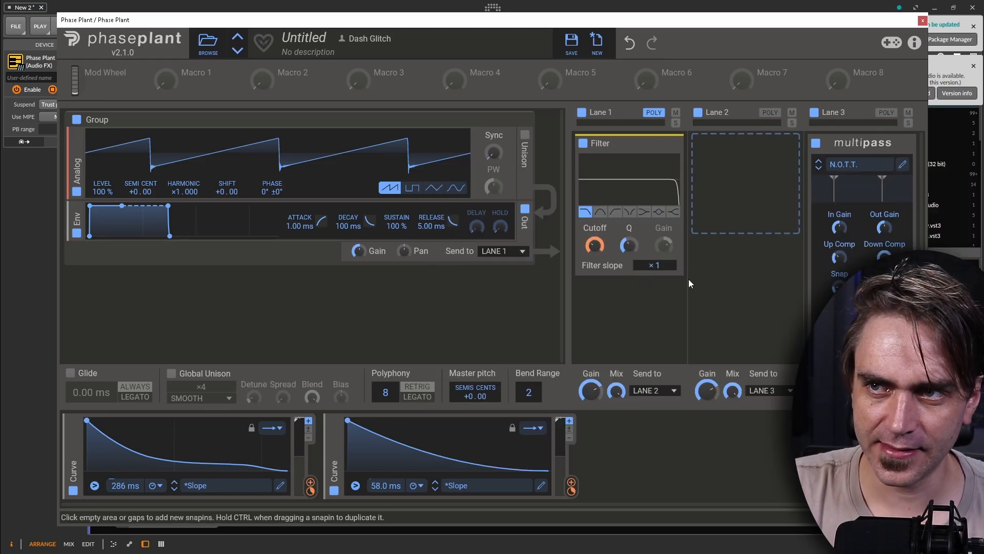
{"action": "left_click", "coordinate": [630, 43]}
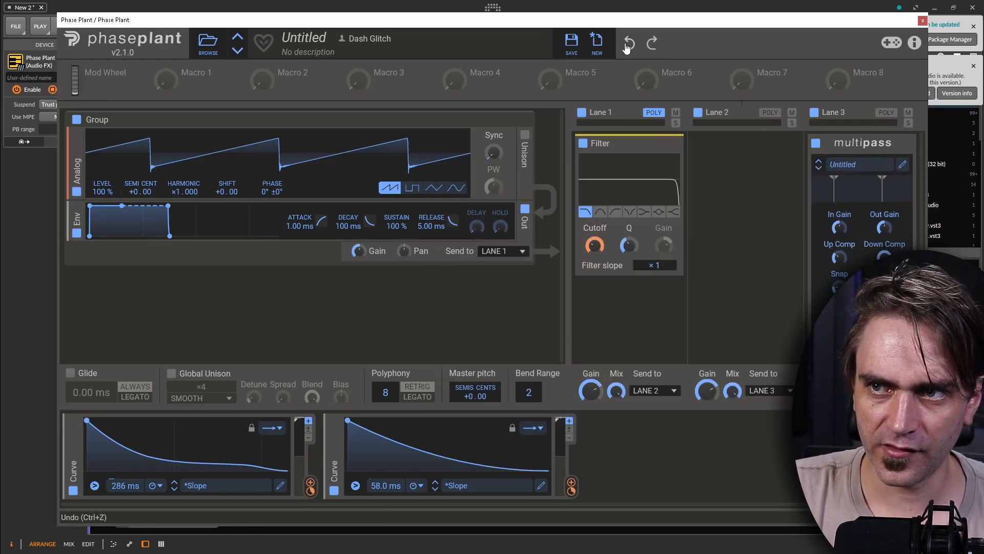
{"action": "left_click", "coordinate": [854, 165]}
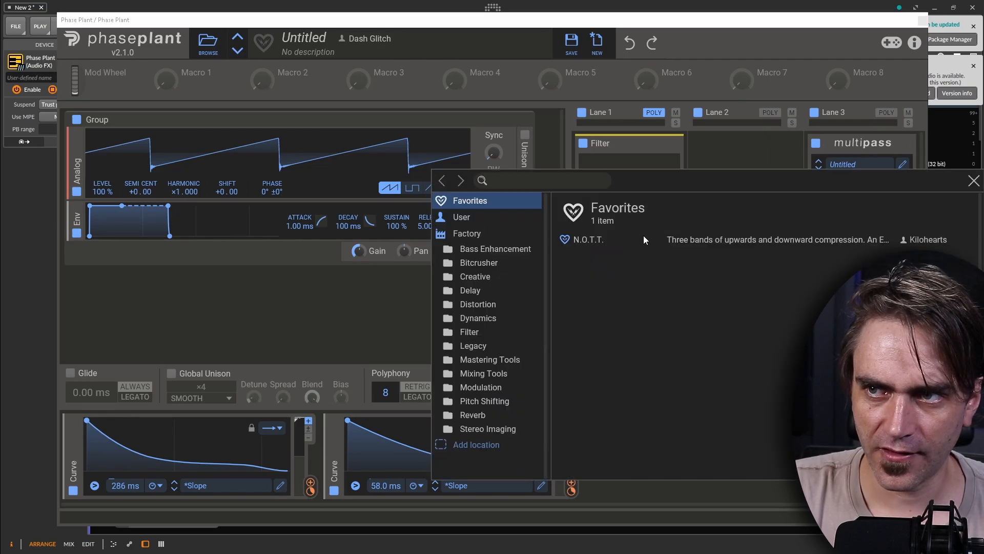
{"action": "double_click", "coordinate": [644, 235]}
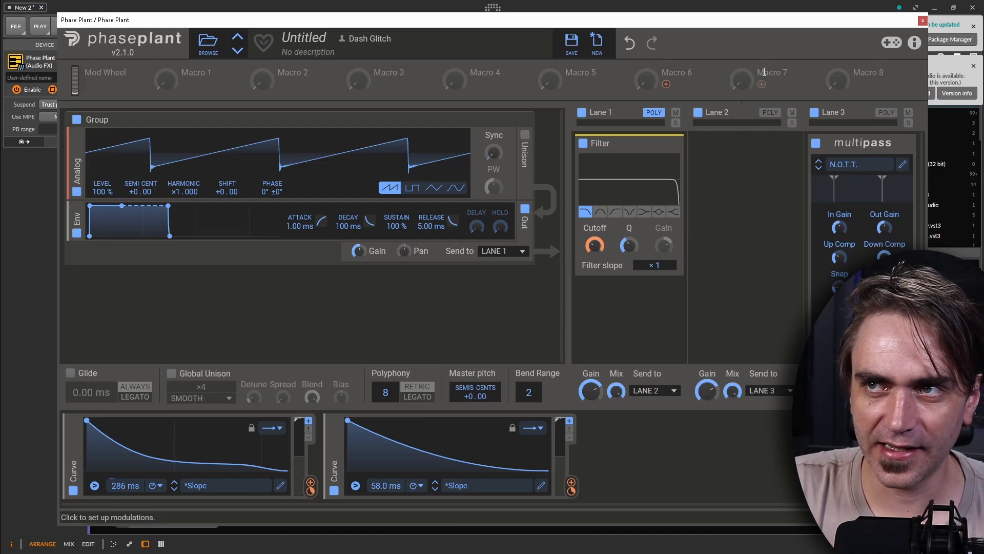
Play the project through the Multipass and compare the sound with Lane 1's Poly mode off and on.
{"action": "key", "text": "space"}
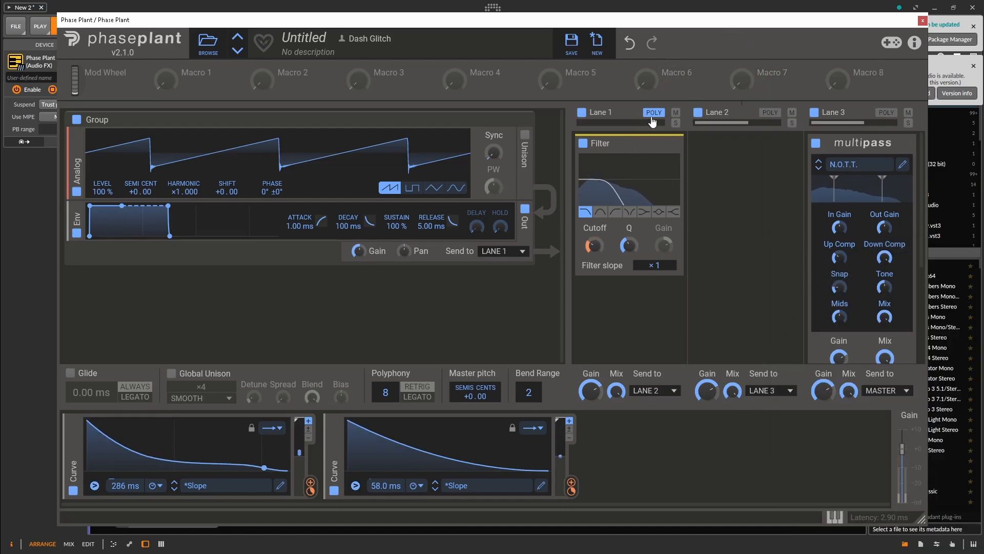
{"action": "left_click", "coordinate": [654, 113]}
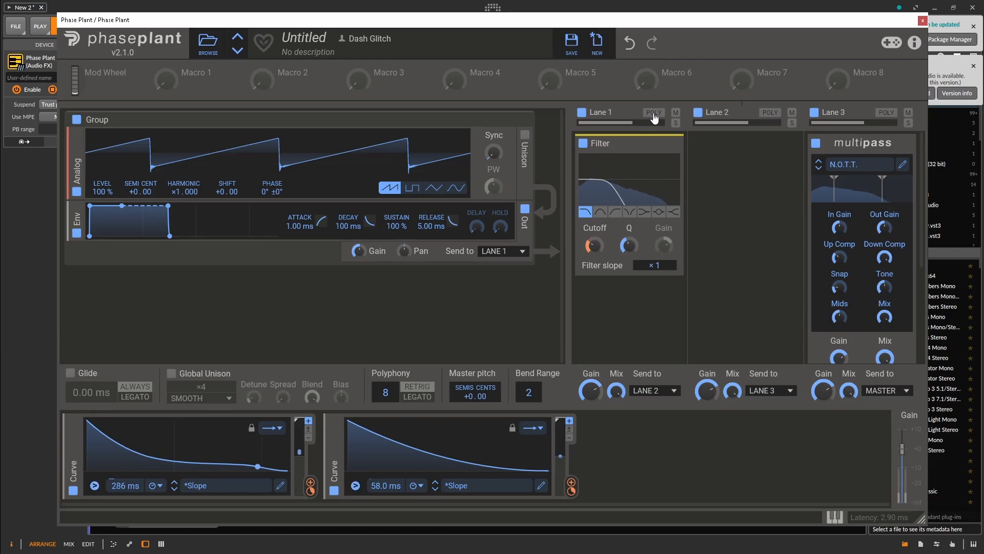
{"action": "left_click", "coordinate": [653, 112]}
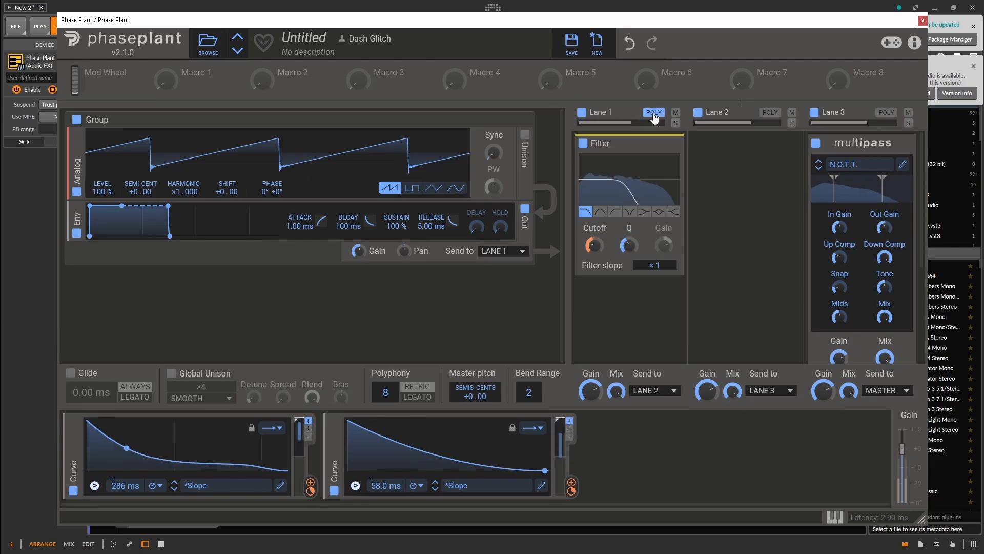
{"action": "left_click", "coordinate": [654, 113]}
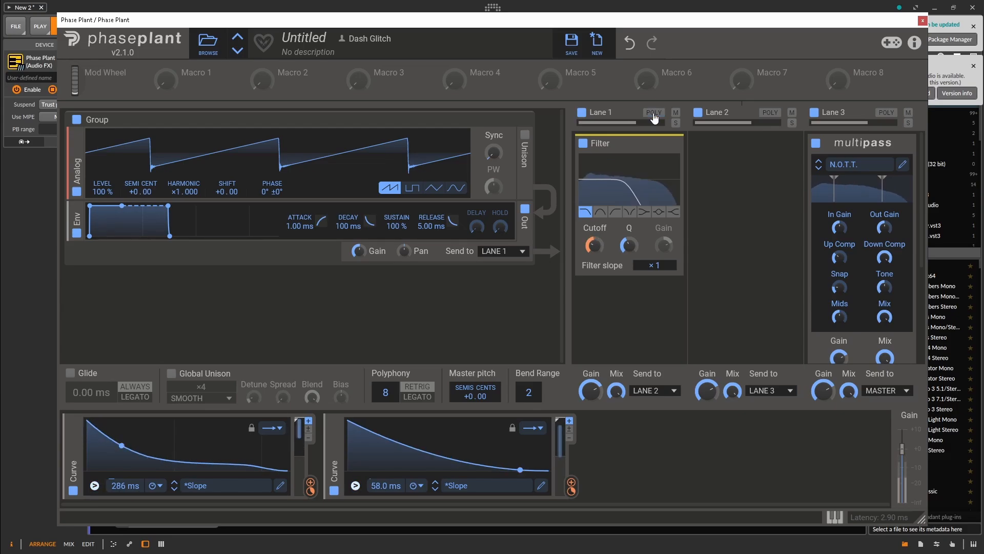
{"action": "left_click", "coordinate": [654, 113]}
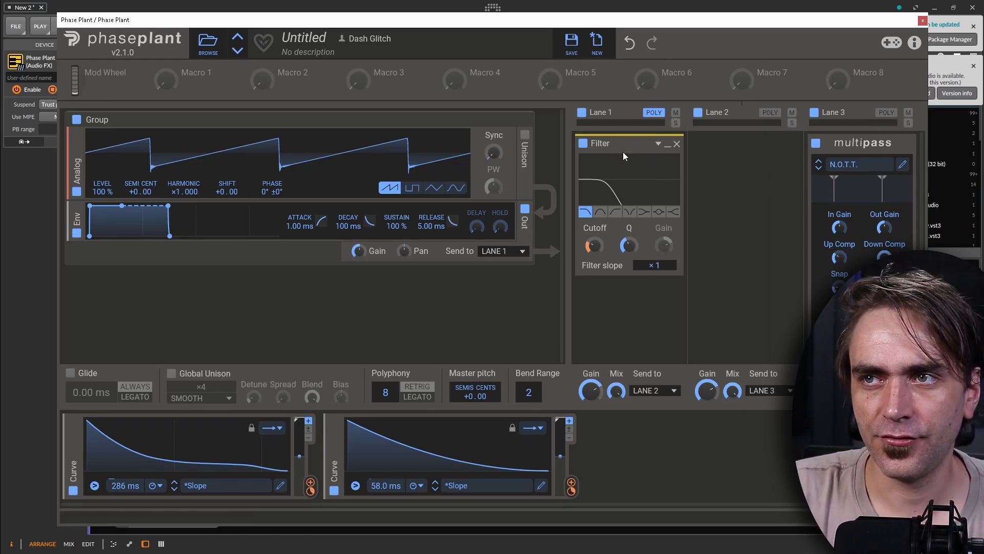
Remove the Multipass from Lane 3 and replay the project, switching Lane 1's Poly mode off and on.
{"action": "left_click", "coordinate": [909, 145]}
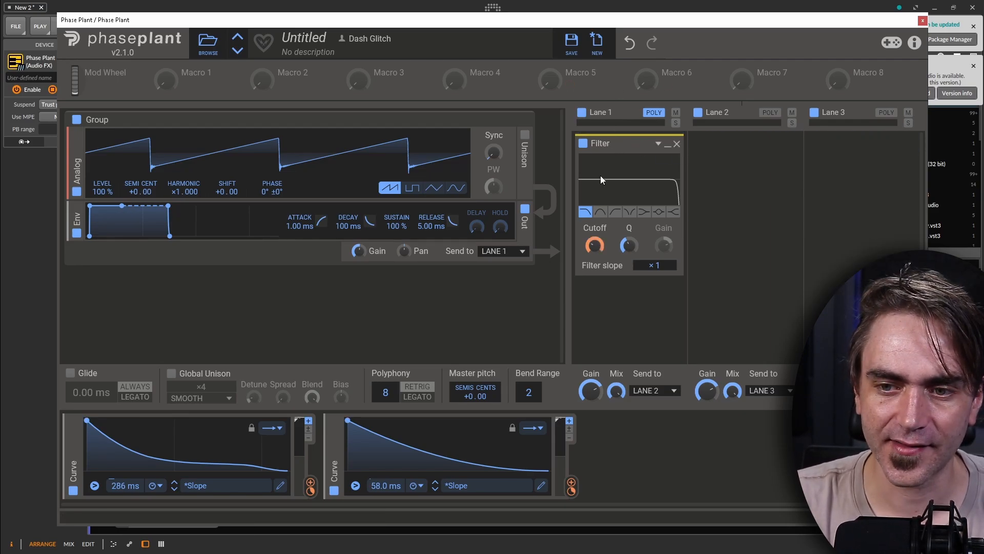
{"action": "left_click", "coordinate": [657, 111]}
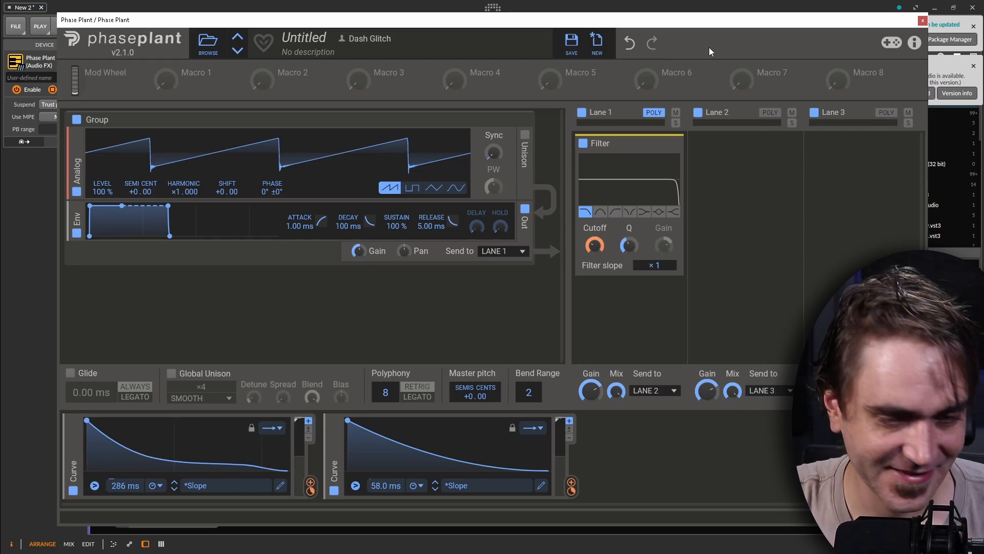
{"action": "key", "text": "space"}
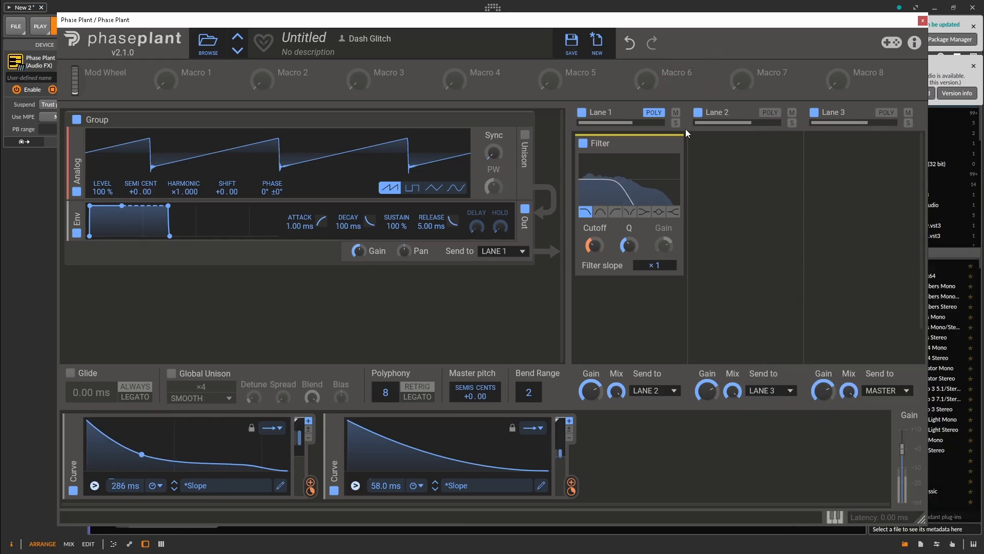
{"action": "left_click", "coordinate": [654, 113]}
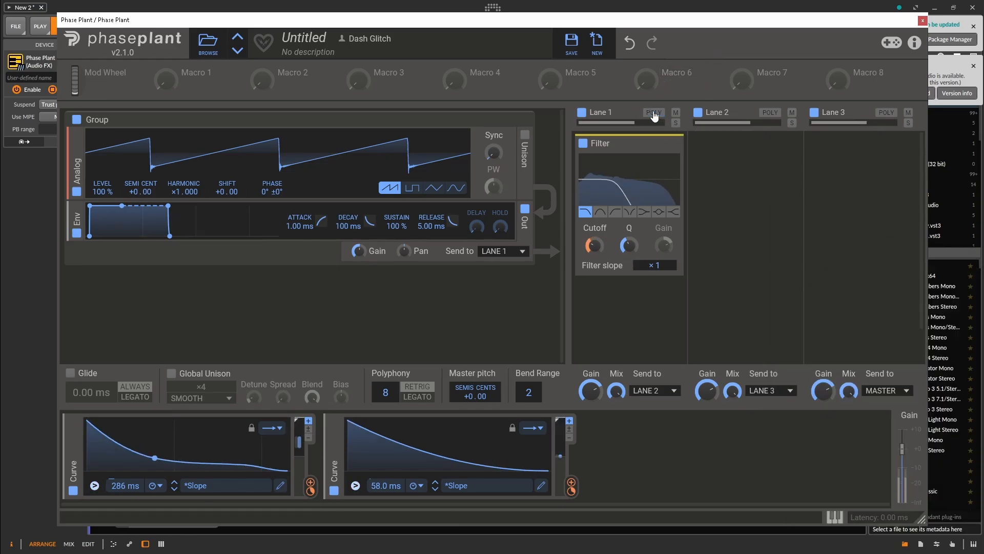
{"action": "left_click", "coordinate": [654, 112]}
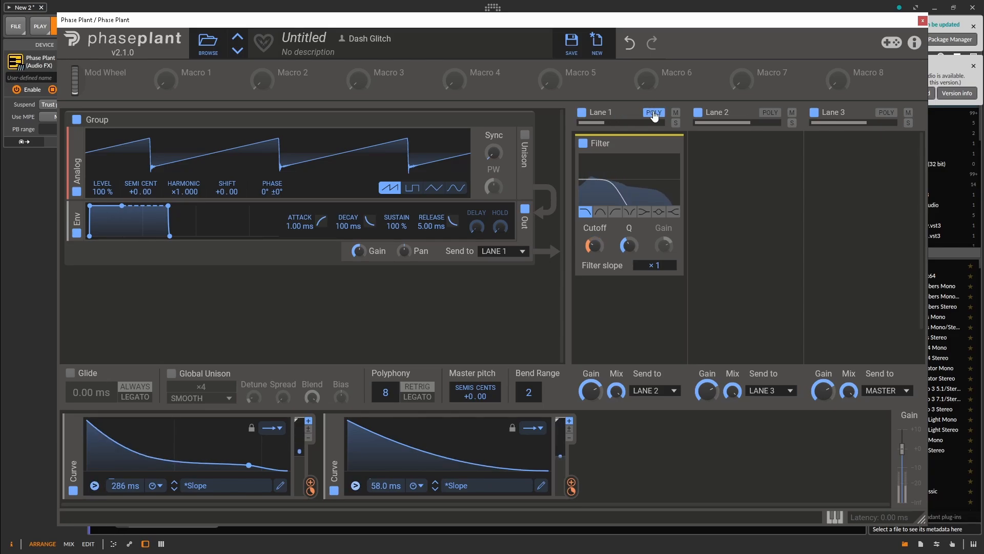
{"action": "left_click", "coordinate": [654, 113]}
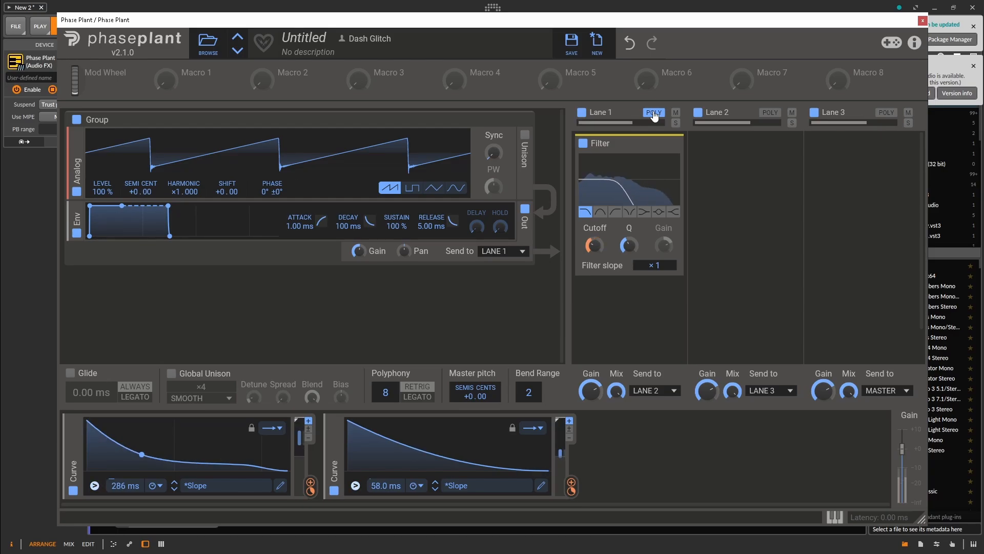
Close the Phase Plant window and dismiss both notifications.
{"action": "left_click", "coordinate": [923, 20]}
{"action": "left_click", "coordinate": [974, 26]}
{"action": "left_click", "coordinate": [974, 66]}
Browse the Kämpfer Audio psytrance kicks and add 14 BD Kämpfer - Gothenburg on a new track with a four-beat Scene 1 clip.
{"action": "left_click", "coordinate": [903, 56]}
{"action": "scroll", "coordinate": [934, 246], "scroll_direction": "down", "scroll_amount": 10}
{"action": "left_click", "coordinate": [928, 170]}
{"action": "left_click", "coordinate": [914, 328]}
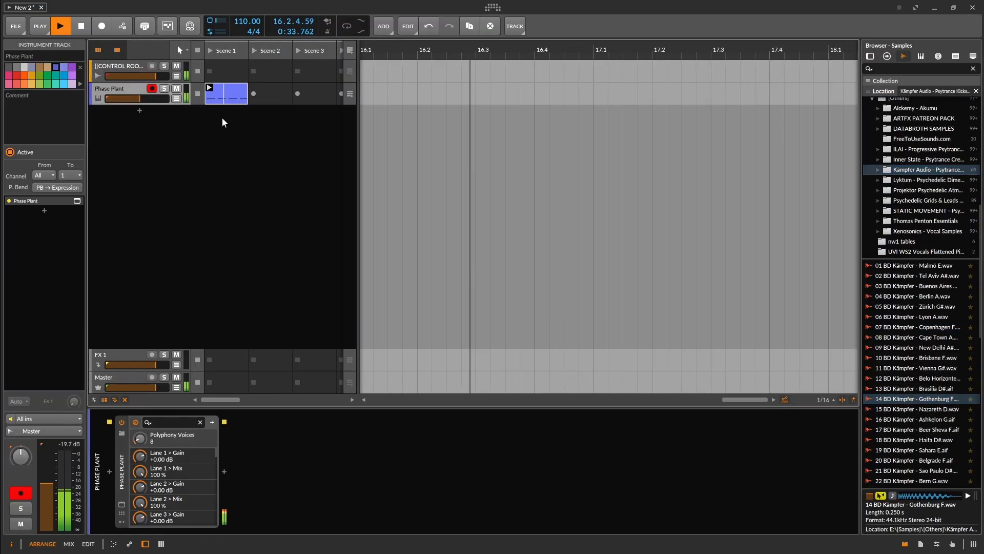
{"action": "double_click", "coordinate": [222, 121]}
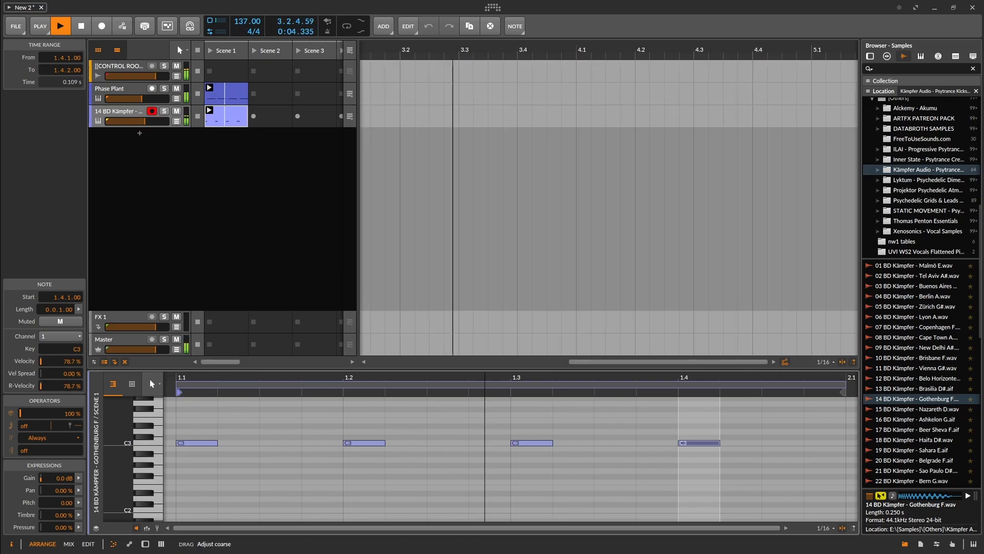
Raise the pitch of the bass notes in the Phase Plant clip and reopen the Phase Plant window.
{"action": "left_click", "coordinate": [123, 484]}
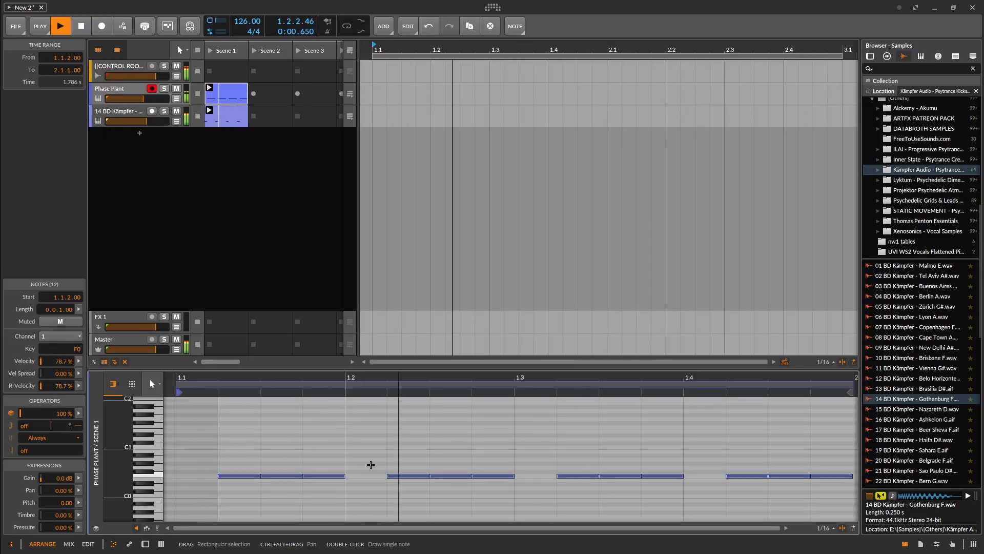
{"action": "left_click_drag", "start_coordinate": [831, 475], "coordinate": [831, 471]}
{"action": "left_click", "coordinate": [145, 543]}
{"action": "left_click", "coordinate": [123, 484]}
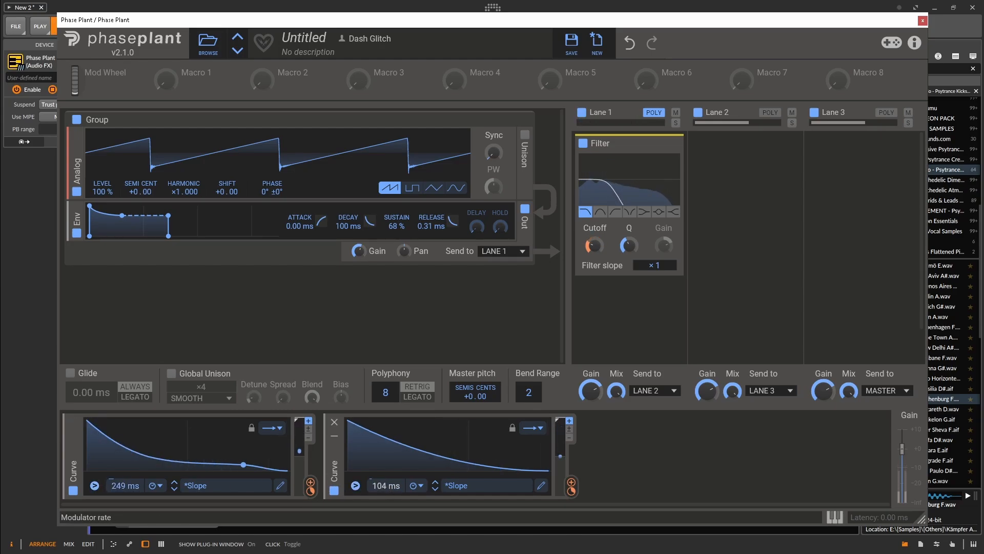
Steepen the second curve with its midpoint at about 40% and 23 ms, and set the output envelope's Sustain to 55%.
{"action": "left_click", "coordinate": [541, 485]}
{"action": "left_click_drag", "start_coordinate": [318, 303], "coordinate": [282, 312]}
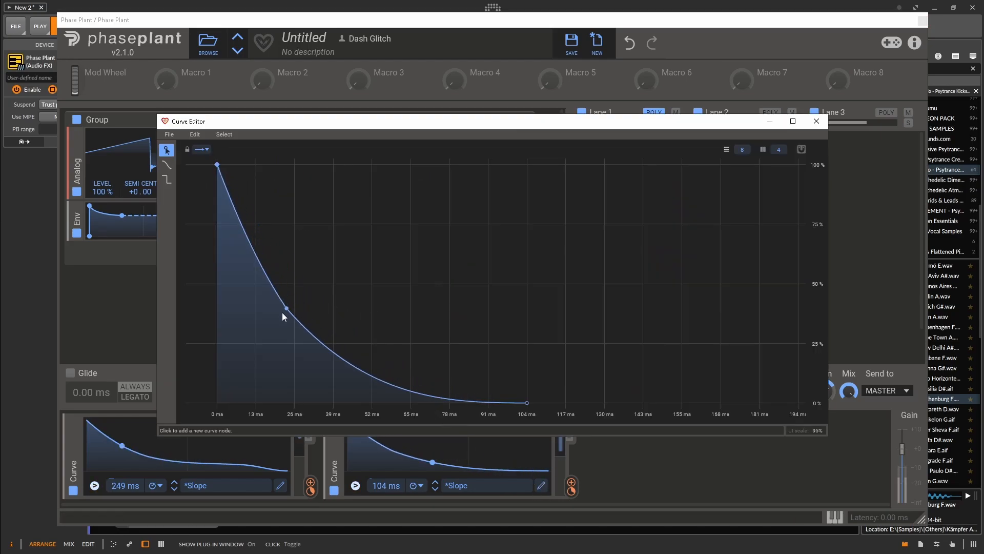
{"action": "left_click", "coordinate": [817, 122]}
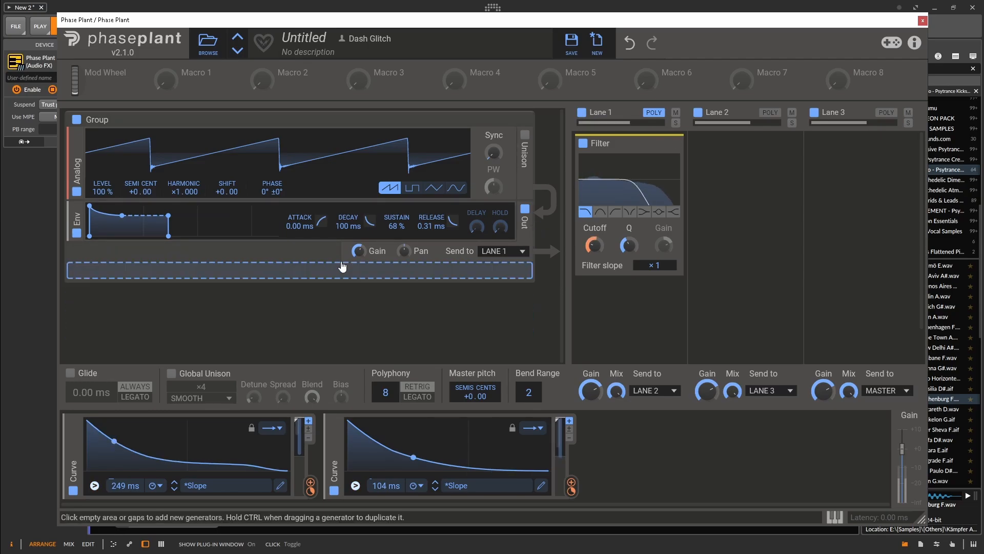
{"action": "left_click_drag", "start_coordinate": [394, 225], "coordinate": [395, 241]}
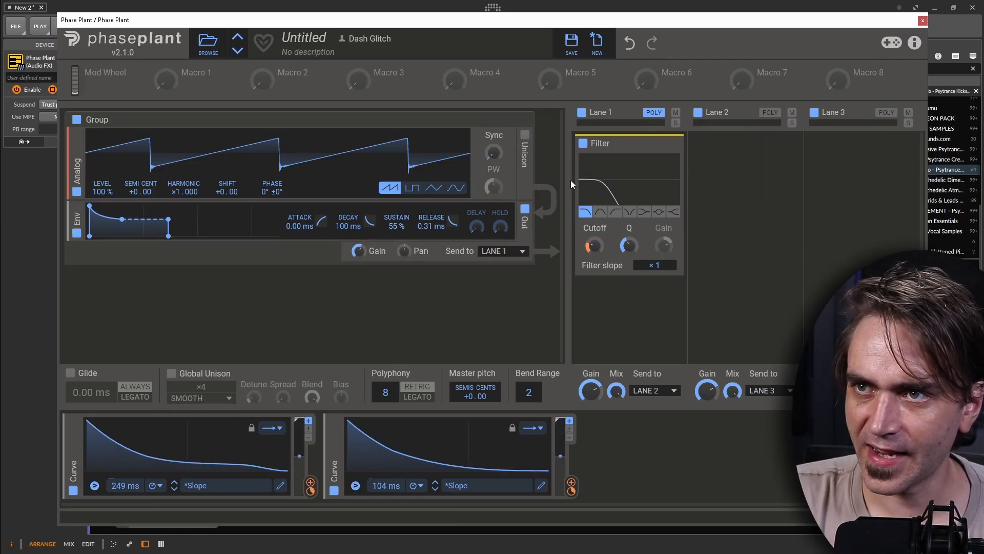
Bypass the Lane 1 filter with Poly mode off, and add a Filter between the Analog oscillator and the envelope.
{"action": "left_click", "coordinate": [583, 143]}
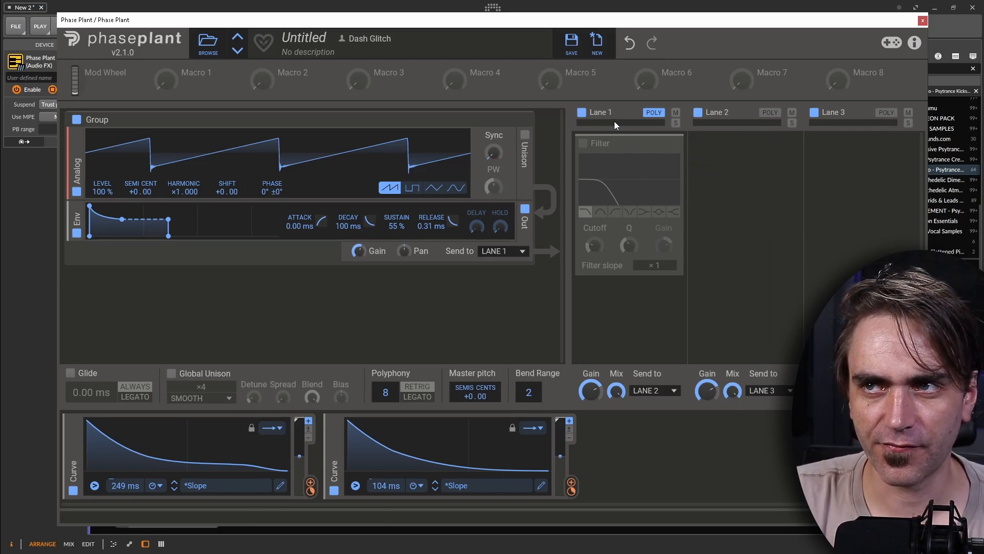
{"action": "left_click", "coordinate": [122, 211]}
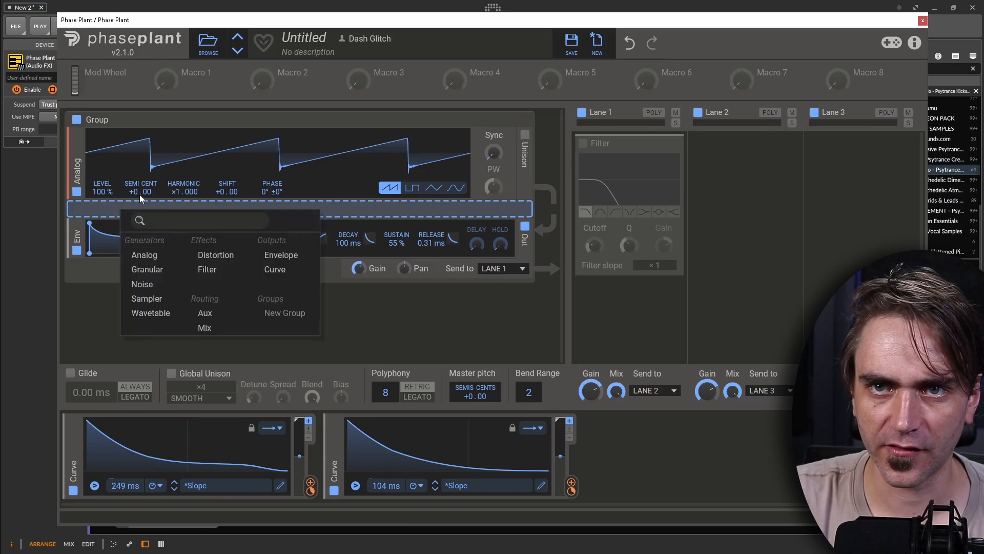
{"action": "left_click", "coordinate": [222, 269]}
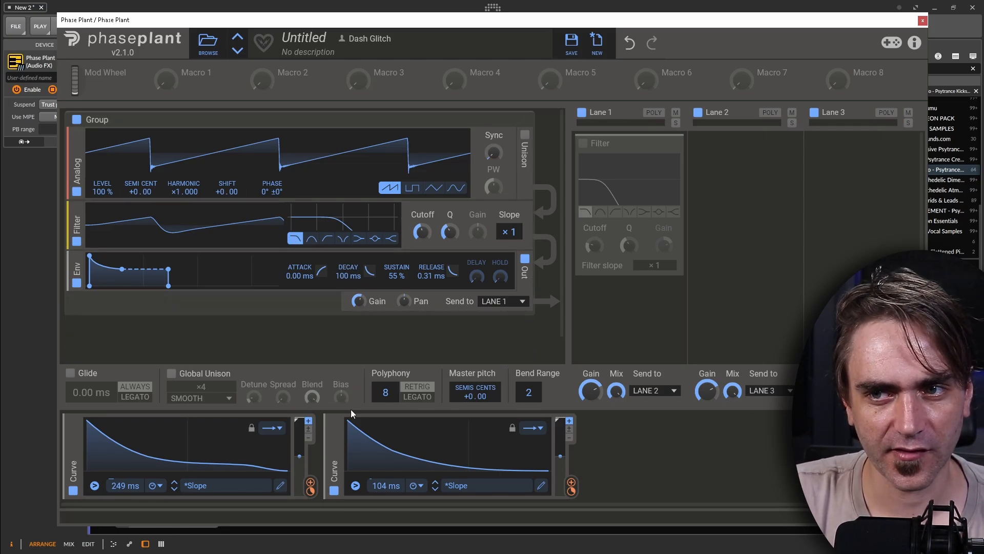
Assign both Curve modulators to the Cutoff of the filter in the oscillator group.
{"action": "left_click", "coordinate": [311, 482]}
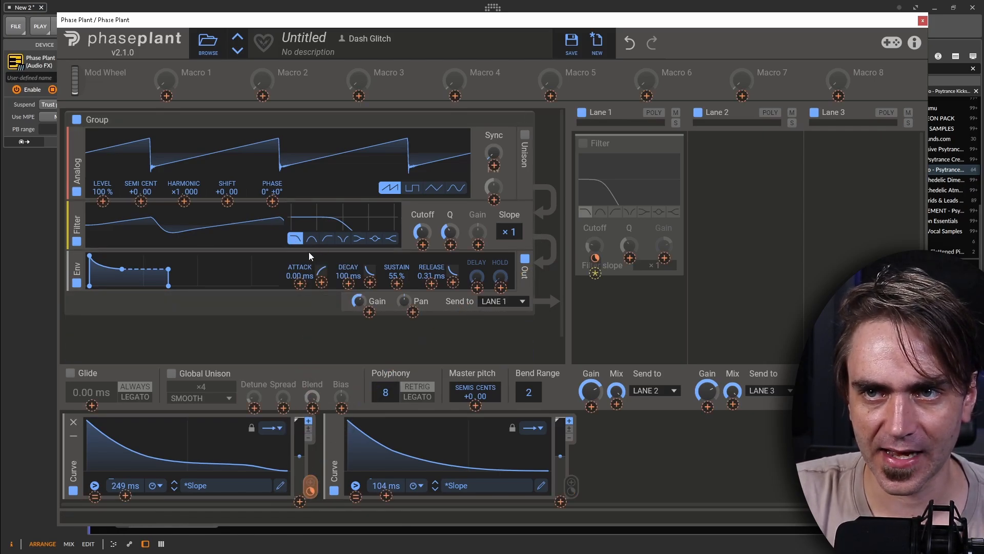
{"action": "left_click", "coordinate": [423, 244]}
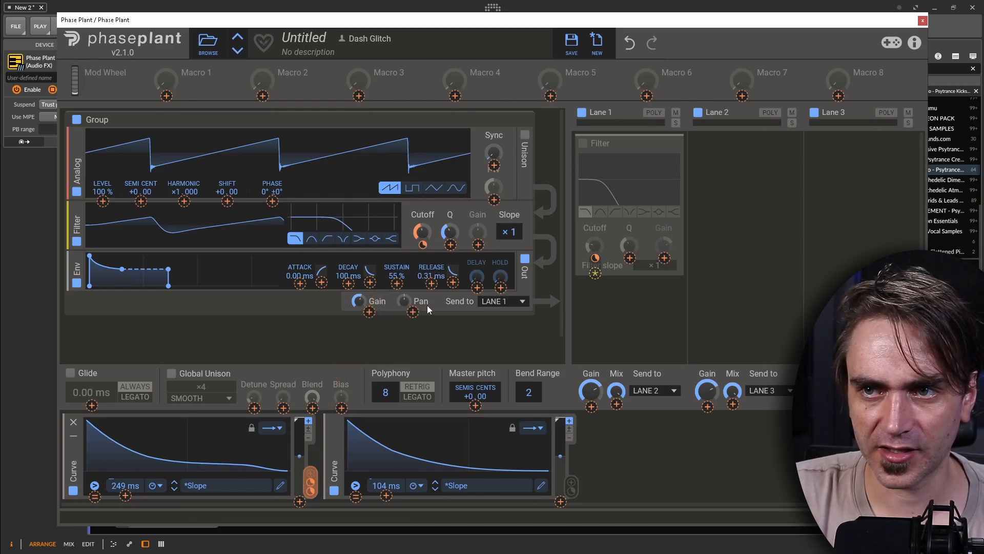
{"action": "left_click", "coordinate": [571, 486]}
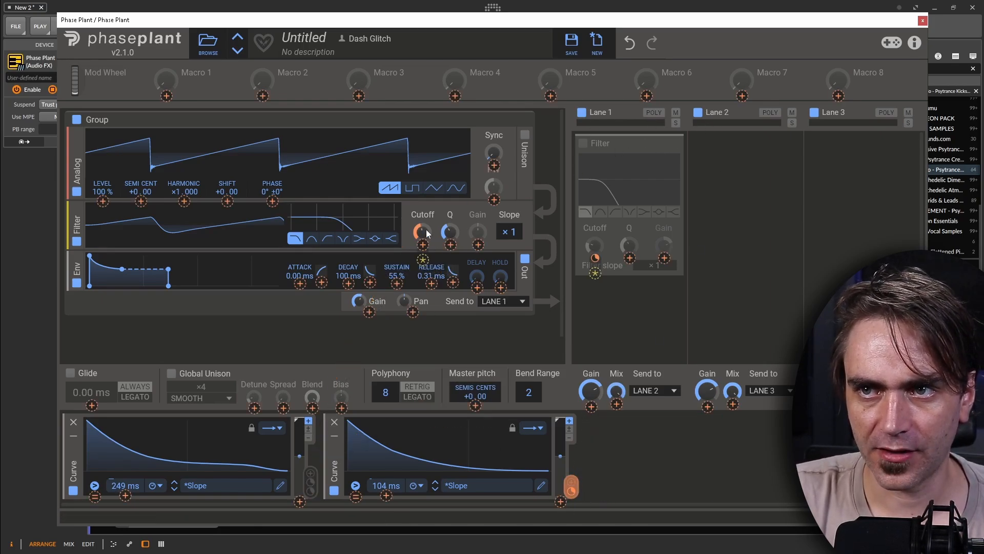
{"action": "left_click", "coordinate": [422, 244]}
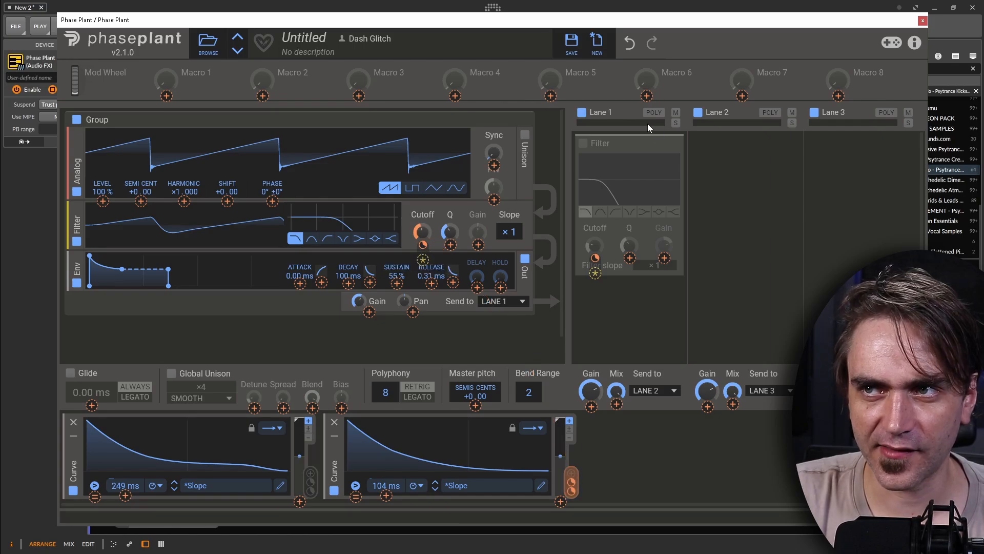
{"action": "left_click", "coordinate": [608, 98]}
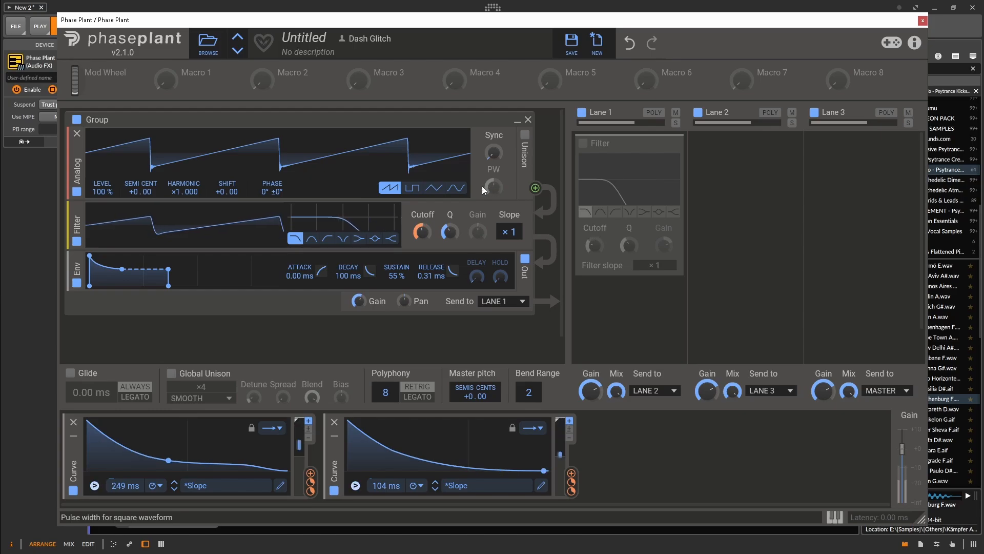
Lower the cutoff of the filter in the oscillator group and bypass that filter.
{"action": "mouse_move", "coordinate": [421, 232]}
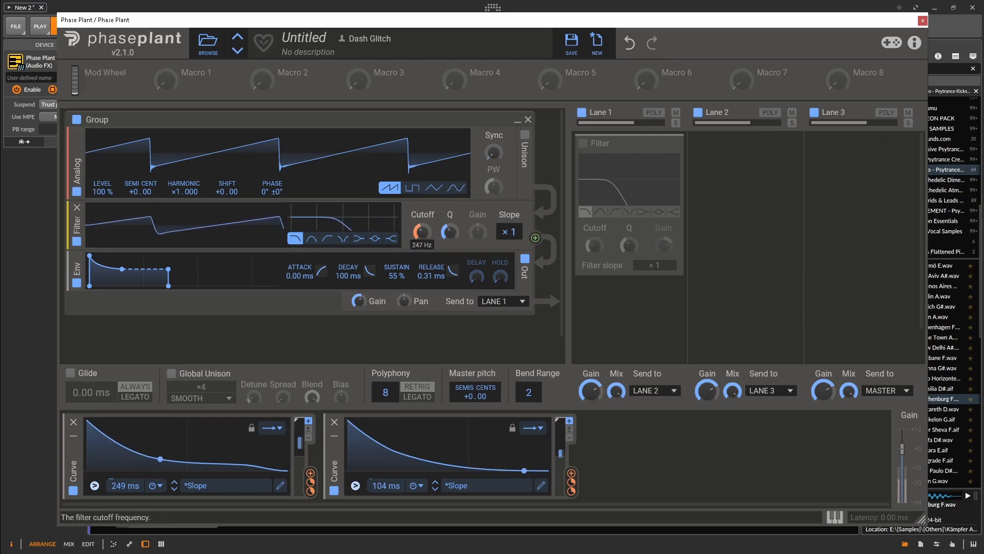
{"action": "scroll", "coordinate": [422, 232], "scroll_direction": "down", "scroll_amount": 5}
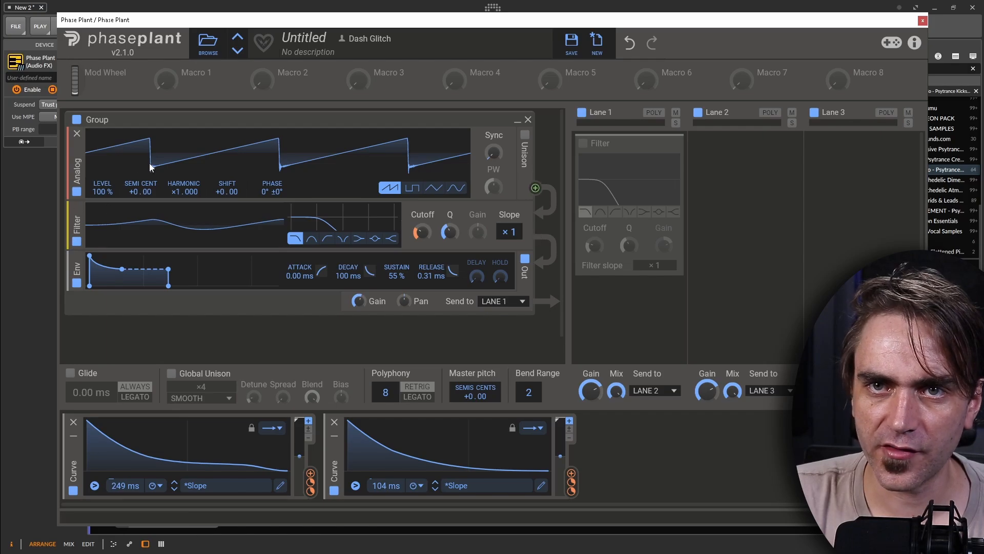
{"action": "left_click", "coordinate": [77, 242]}
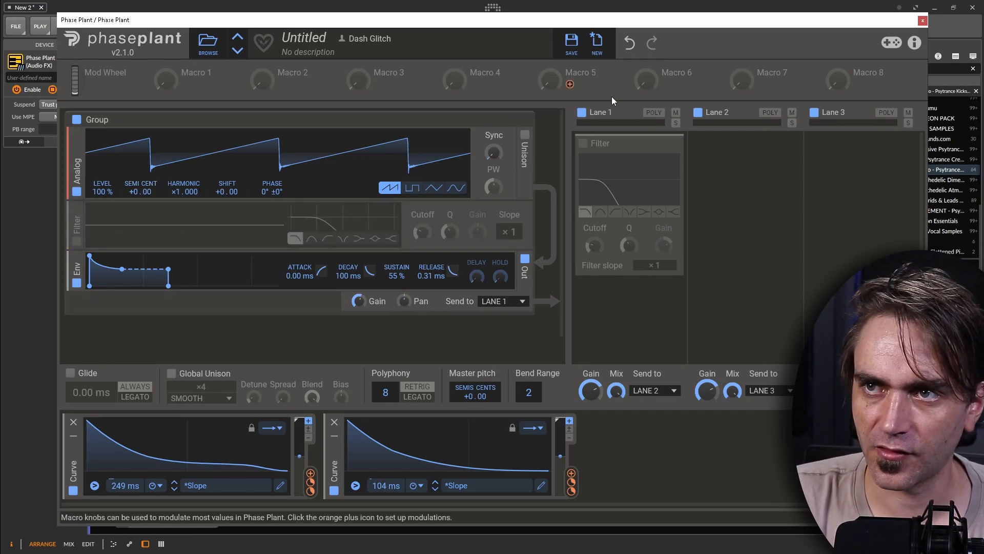
Add a Disperser ahead of the Lane 1 filter and set its frequency to about 2.29 kHz.
{"action": "left_click", "coordinate": [658, 140]}
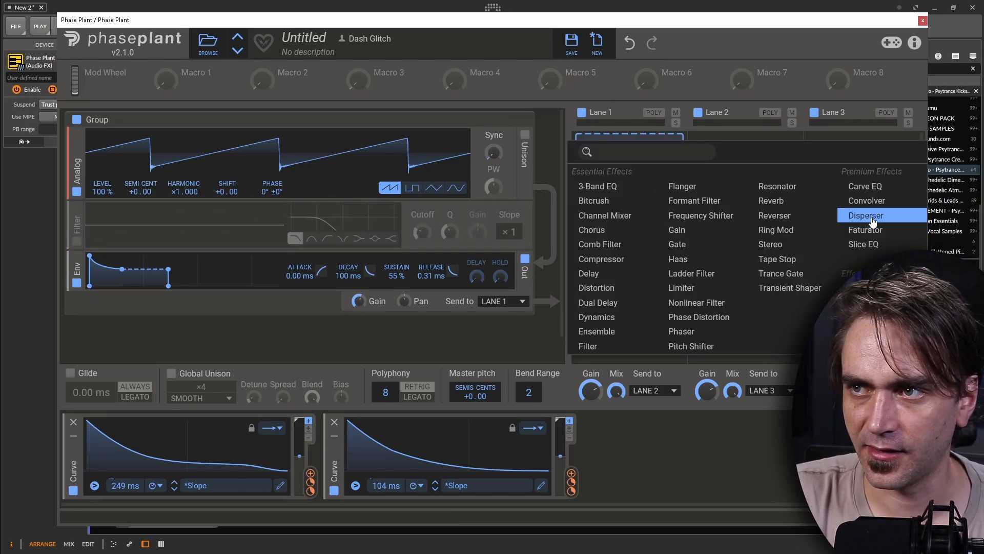
{"action": "left_click", "coordinate": [868, 215]}
{"action": "left_click_drag", "start_coordinate": [610, 184], "coordinate": [646, 183]}
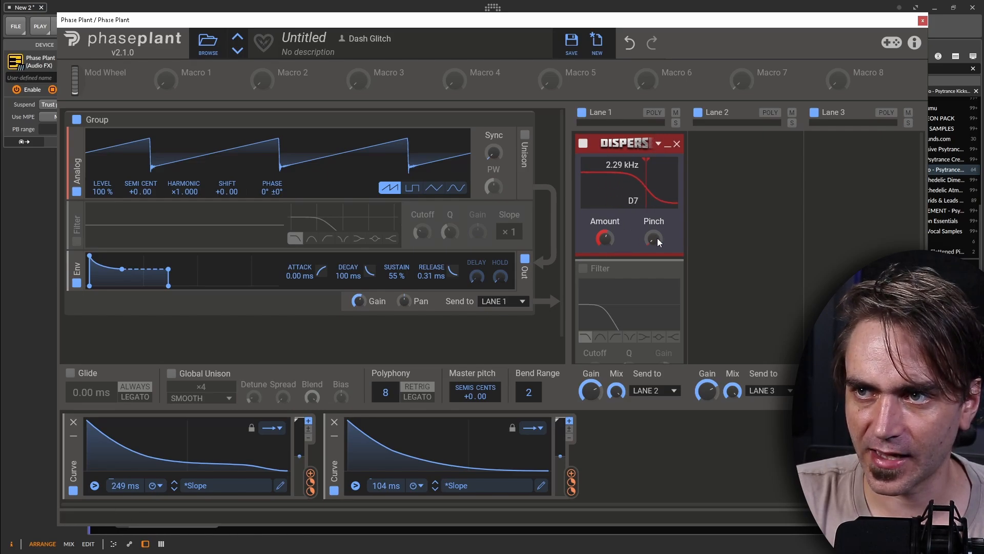
Turn on Poly mode for Lane 1 and re-enable the lane's filter.
{"action": "left_click", "coordinate": [654, 112]}
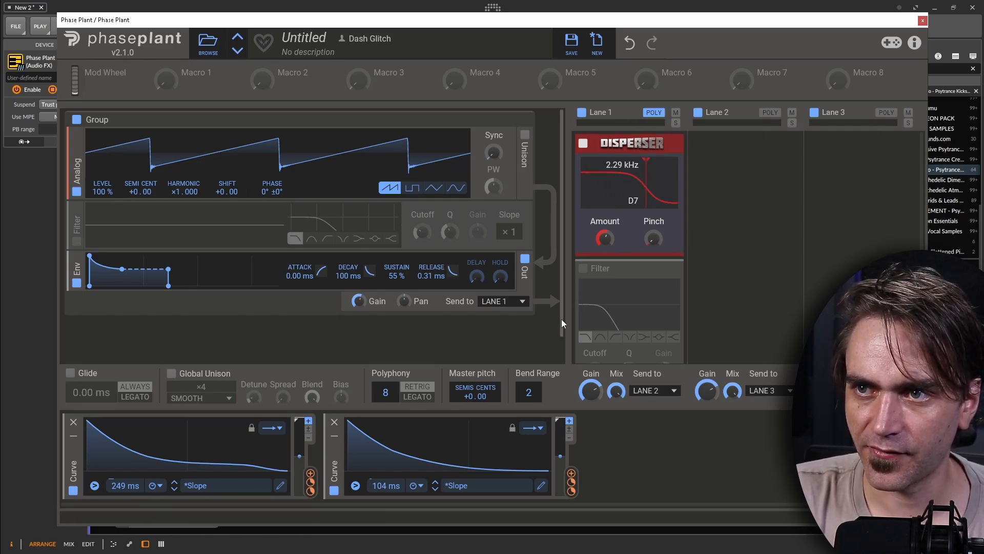
{"action": "left_click", "coordinate": [583, 269]}
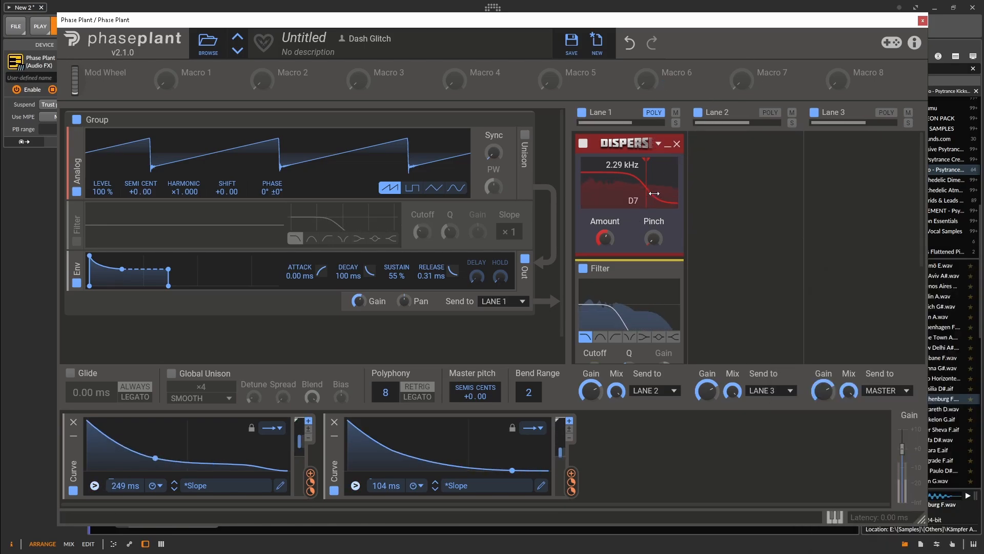
Try Disperser frequencies of about 349 Hz, 1.35 kHz and 644 Hz with reduced Amounts such as 9 and 5 during playback.
{"action": "left_click_drag", "start_coordinate": [646, 197], "coordinate": [625, 197]}
{"action": "left_click_drag", "start_coordinate": [605, 238], "coordinate": [605, 242]}
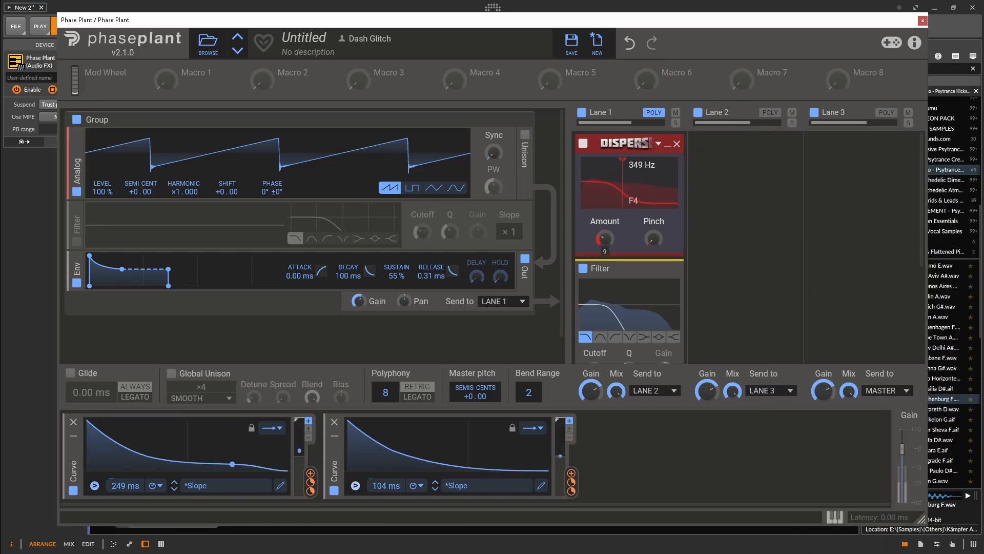
{"action": "mouse_move", "coordinate": [635, 187]}
{"action": "left_mouse_down"}
{"action": "mouse_move", "coordinate": [662, 186]}
{"action": "mouse_move", "coordinate": [652, 186]}
{"action": "left_mouse_up"}
{"action": "left_click_drag", "start_coordinate": [605, 238], "coordinate": [605, 240]}
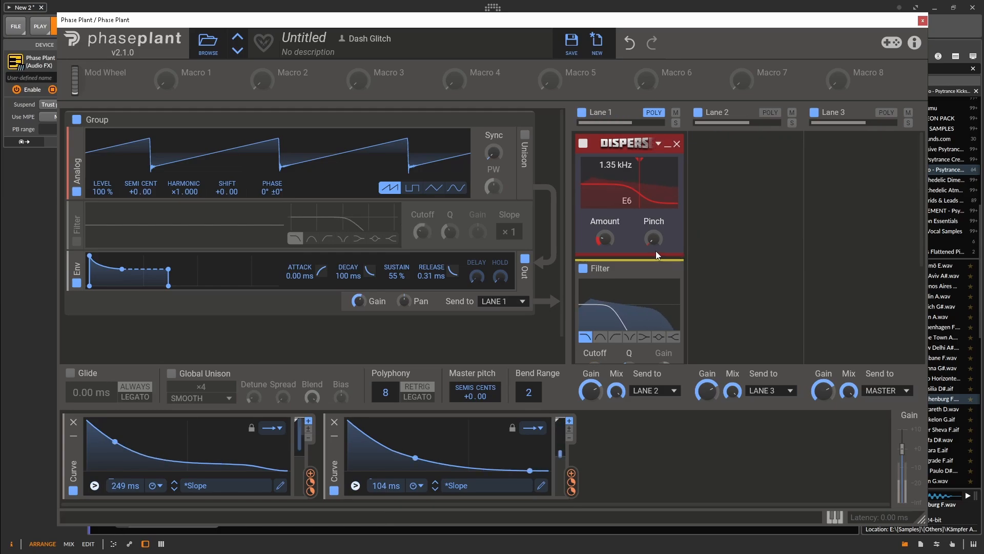
{"action": "left_click_drag", "start_coordinate": [646, 189], "coordinate": [637, 189]}
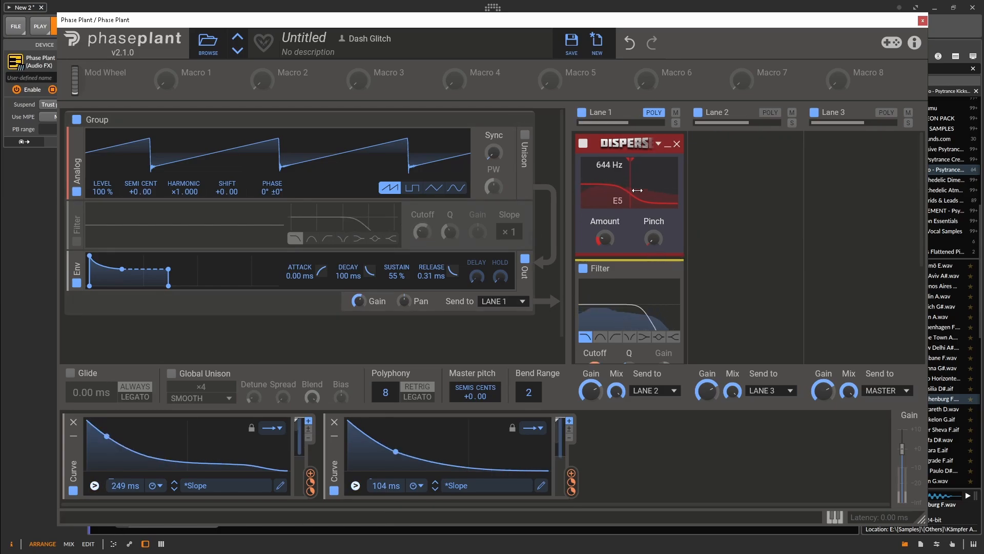
{"action": "left_click_drag", "start_coordinate": [605, 238], "coordinate": [605, 238]}
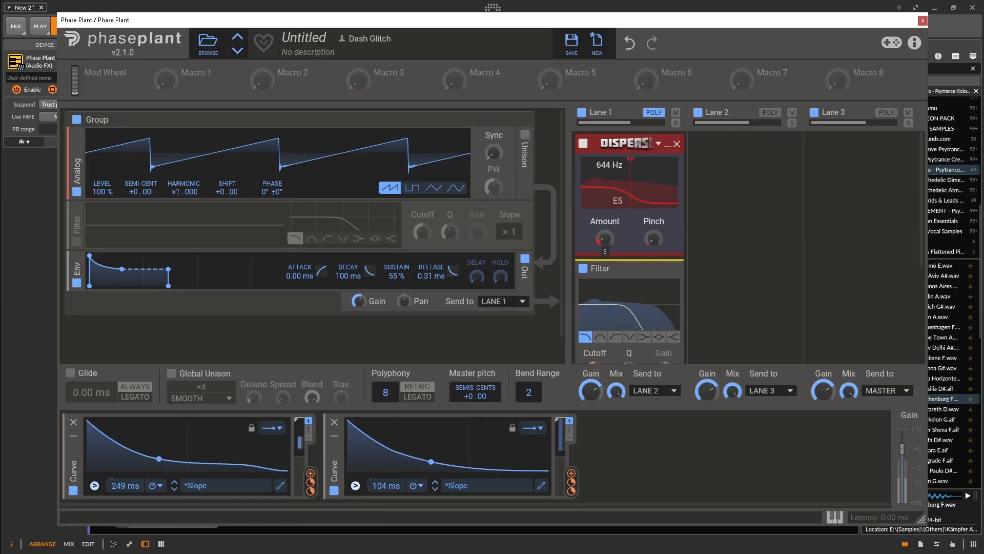
Set the Disperser's frequency to about 2.11 kHz, fine-tune its Amount, and close the Phase Plant window.
{"action": "mouse_move", "coordinate": [638, 192]}
{"action": "left_mouse_down"}
{"action": "mouse_move", "coordinate": [664, 192]}
{"action": "mouse_move", "coordinate": [634, 193]}
{"action": "mouse_move", "coordinate": [651, 194]}
{"action": "left_mouse_up"}
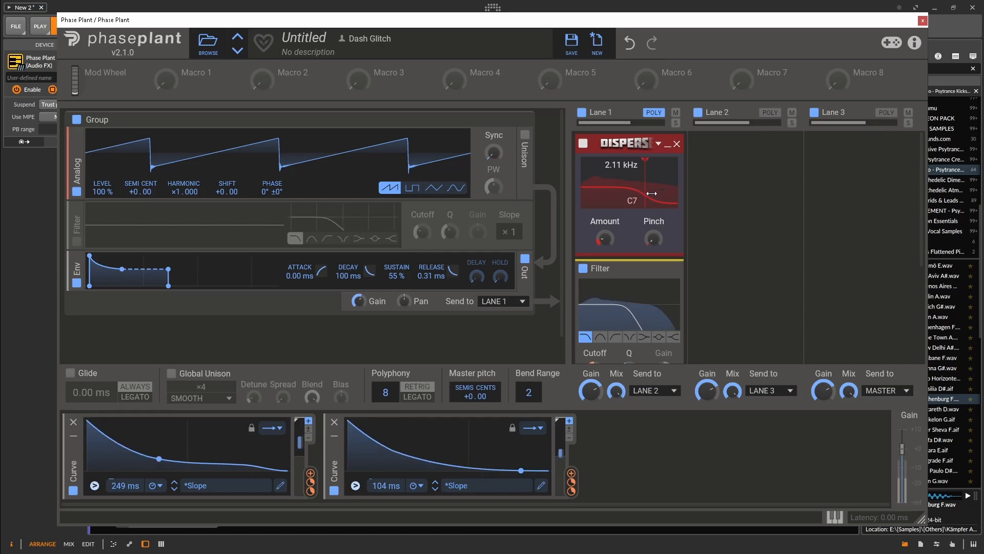
{"action": "left_click_drag", "start_coordinate": [604, 238], "coordinate": [603, 240]}
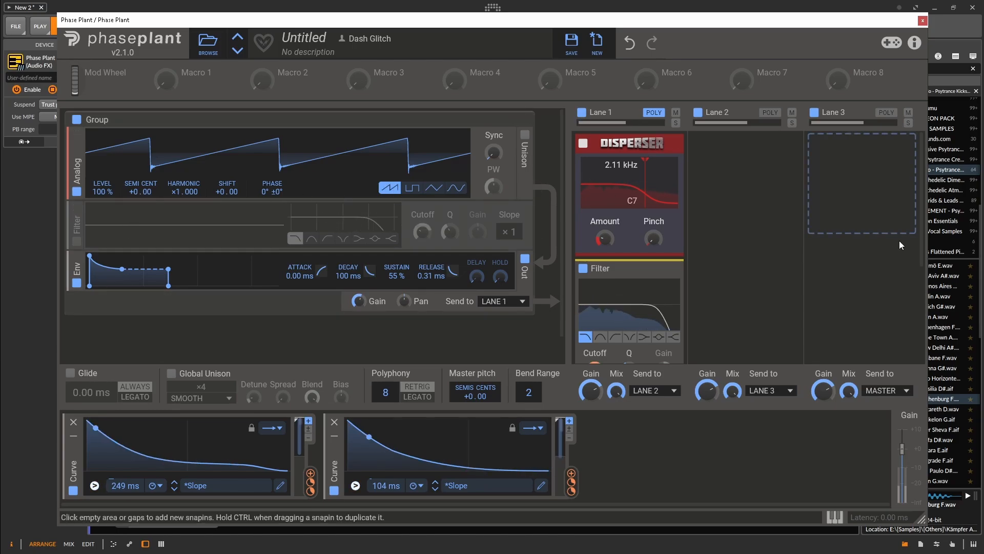
{"action": "left_click", "coordinate": [923, 21]}
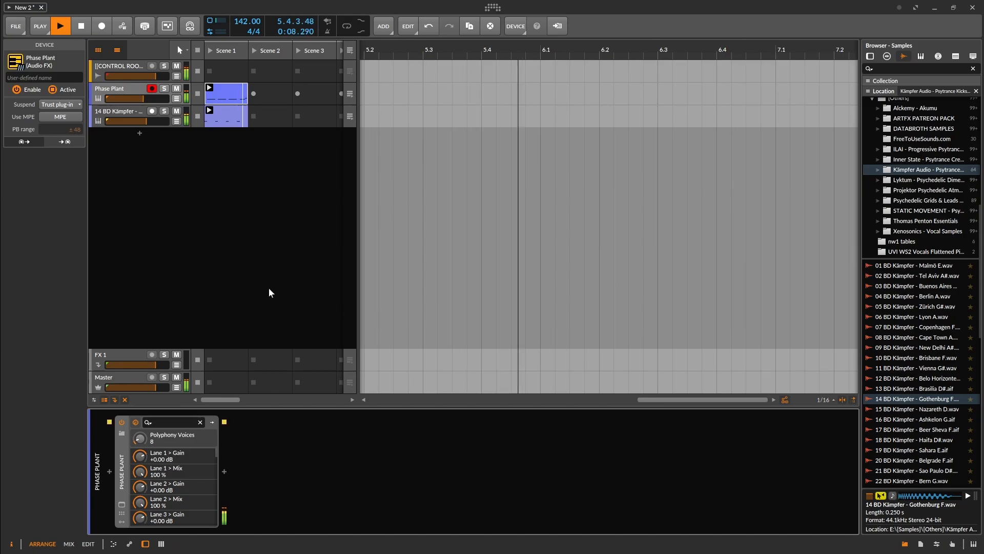